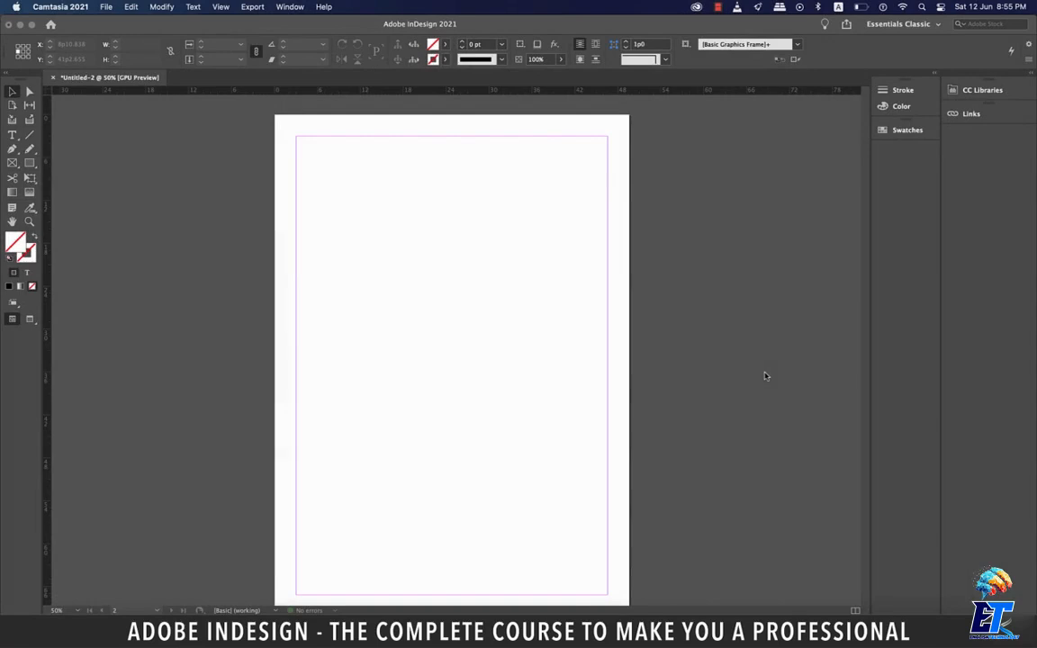
- Colour the last five items of the Paragraph Styles list, from Alignment to Paragraph Color, magenta (C=0 M=100 Y=0 K=0)
click(770, 377)
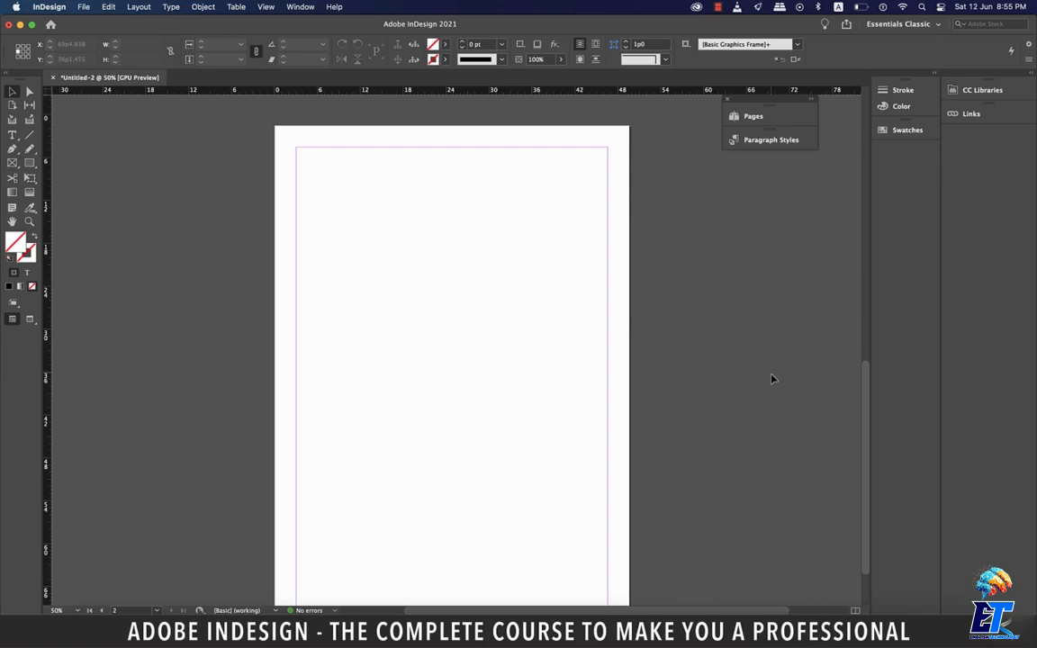
scroll(774, 380, up, 10)
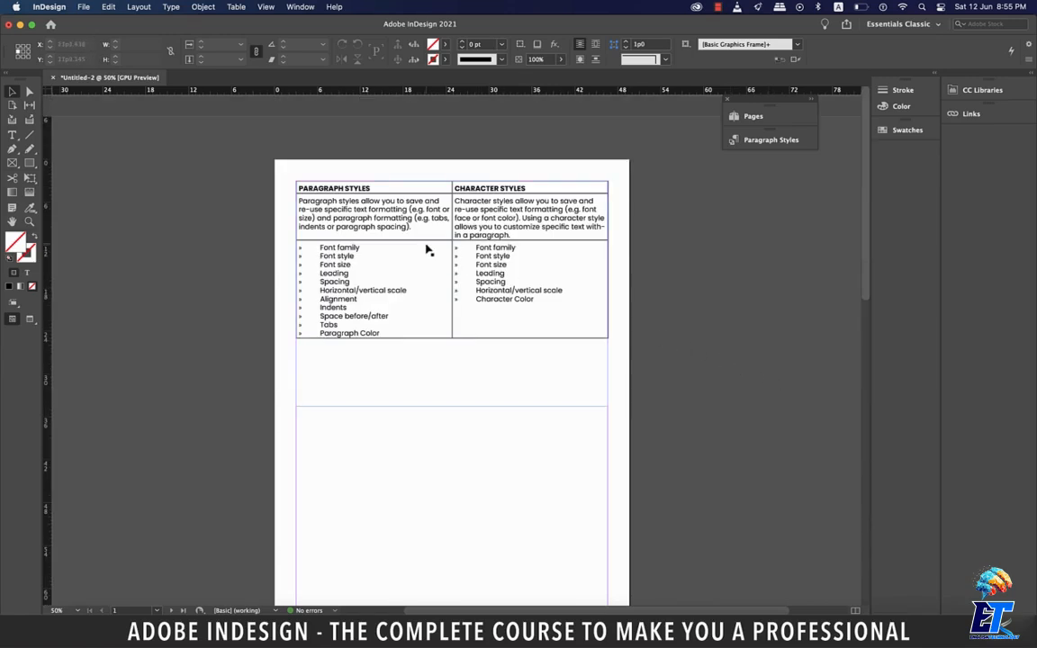
scroll(429, 246, up, 3)
scroll(429, 251, up, 2)
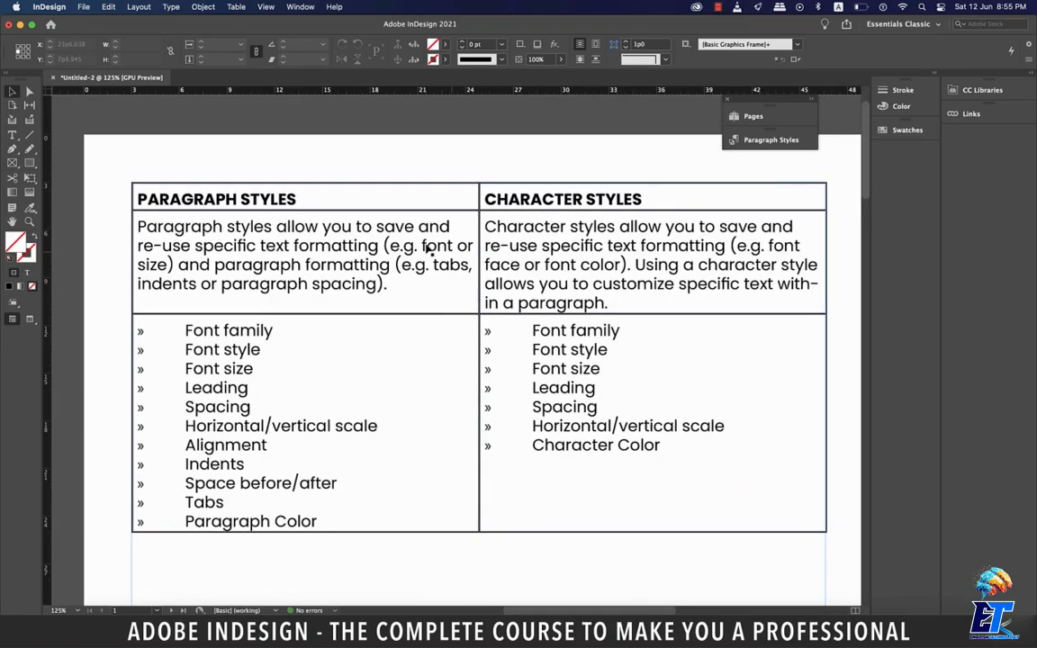
key(t)
drag(185, 445, 320, 518)
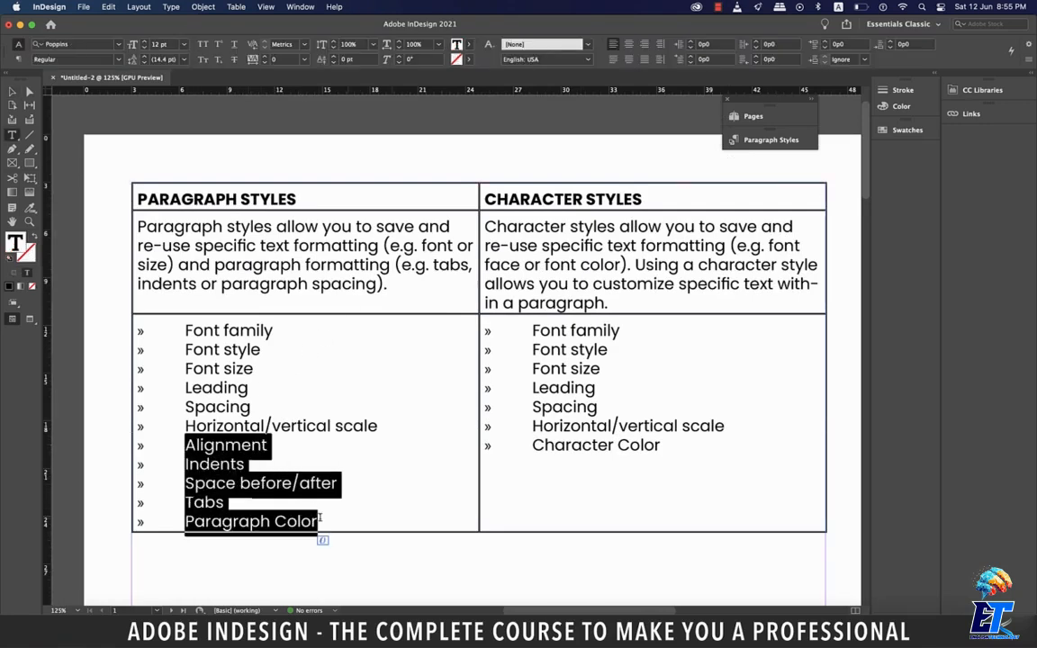
click(457, 44)
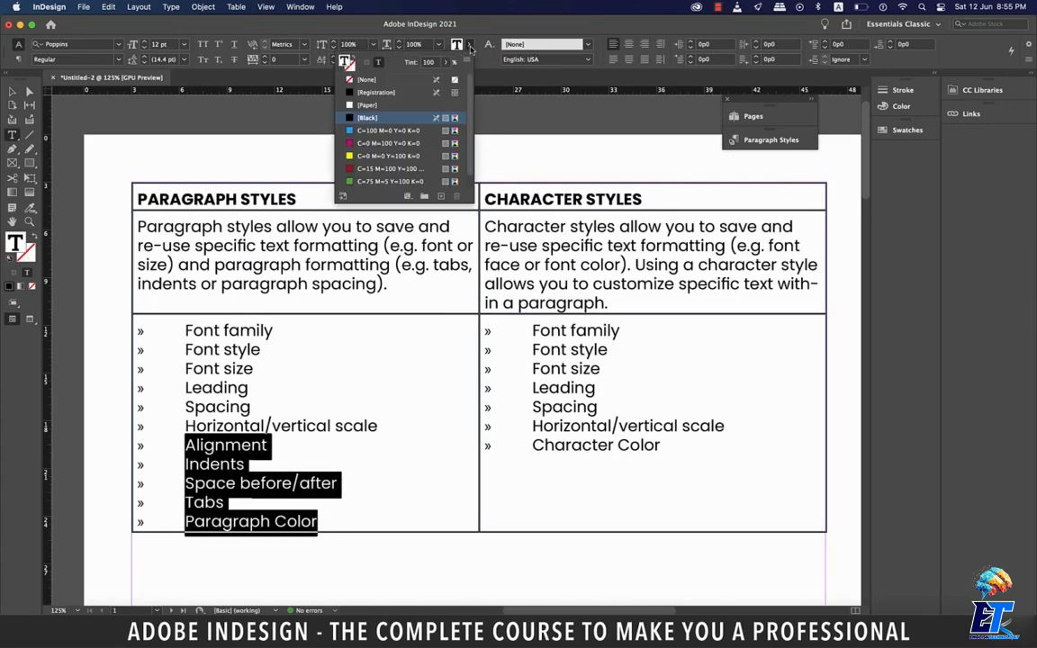
click(389, 143)
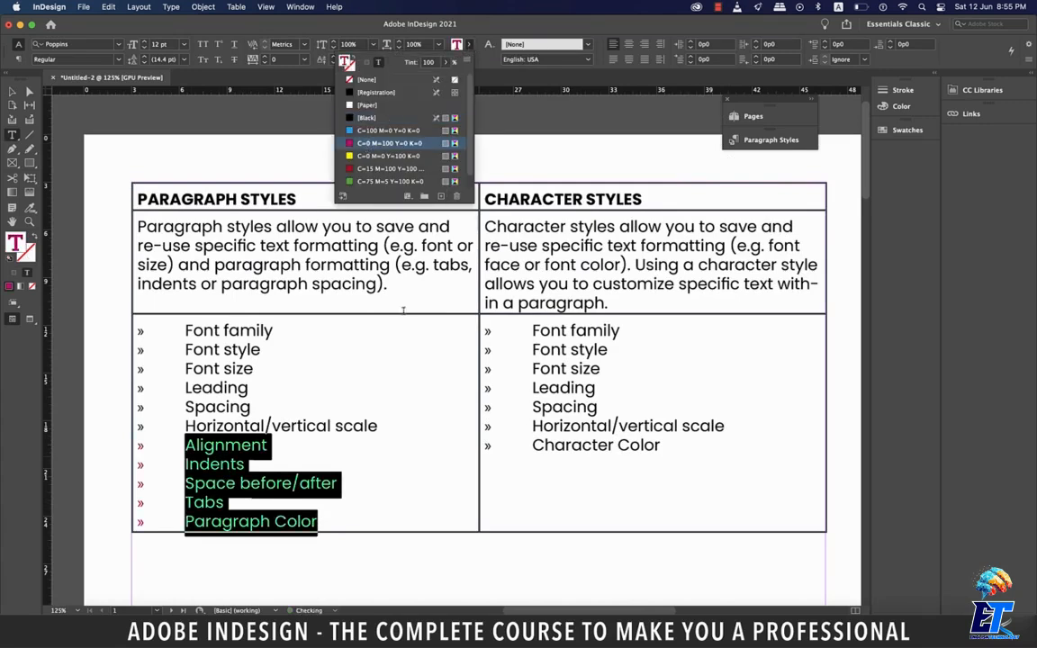
click(440, 478)
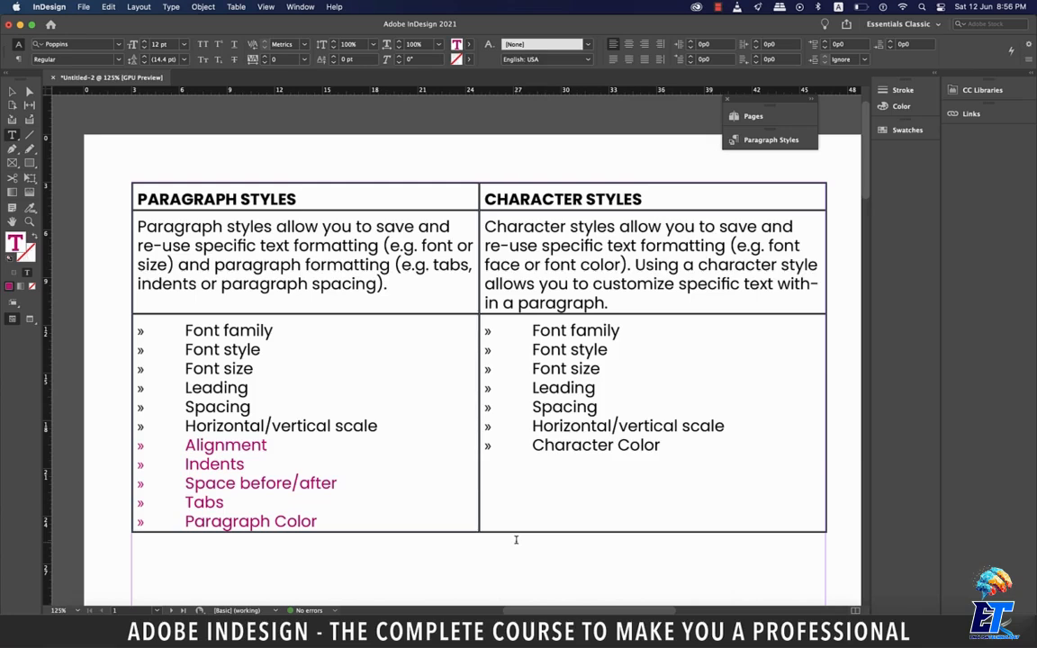
- Detach the Paragraph Styles panel from the Pages group and expand it beside the blank second page
scroll(516, 539, down, 10)
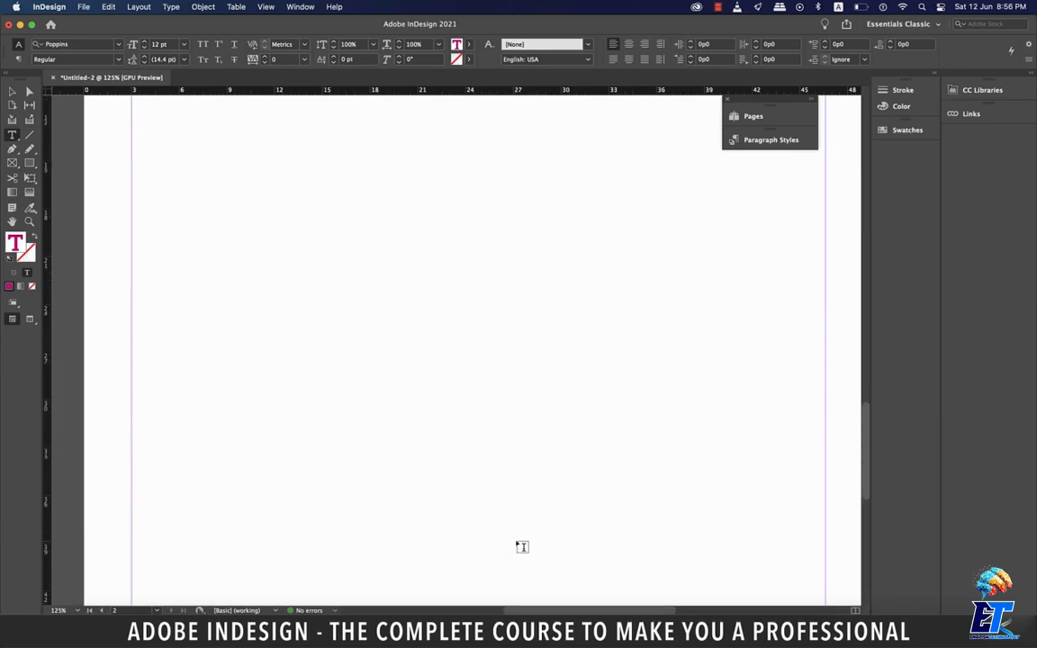
key(super+minus)
key(super+minus)
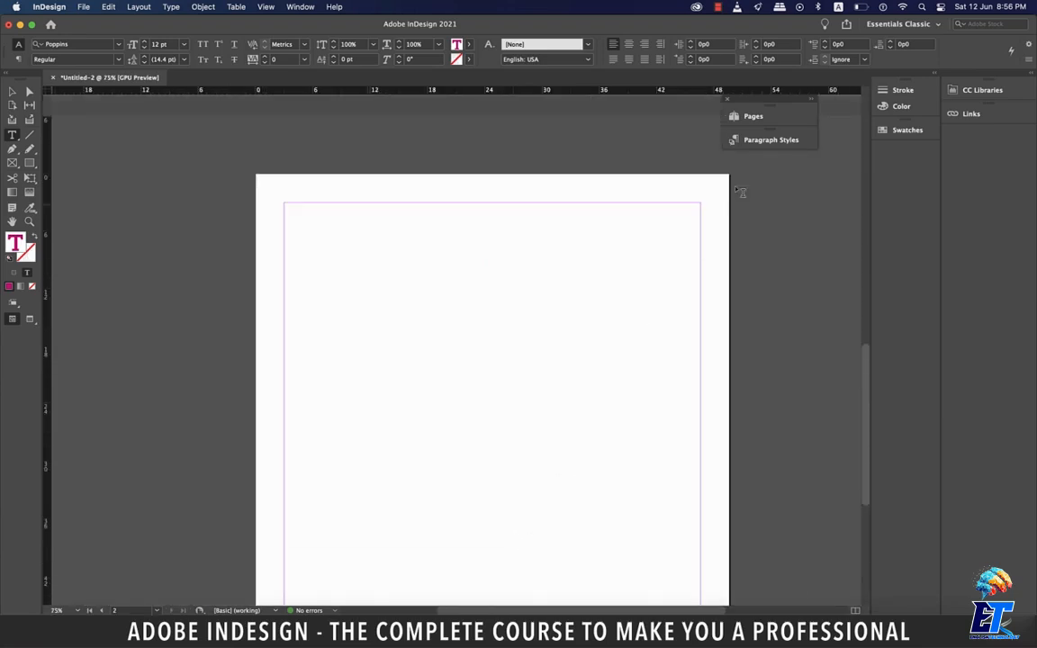
drag(781, 133, 766, 157)
click(746, 164)
drag(674, 159, 815, 158)
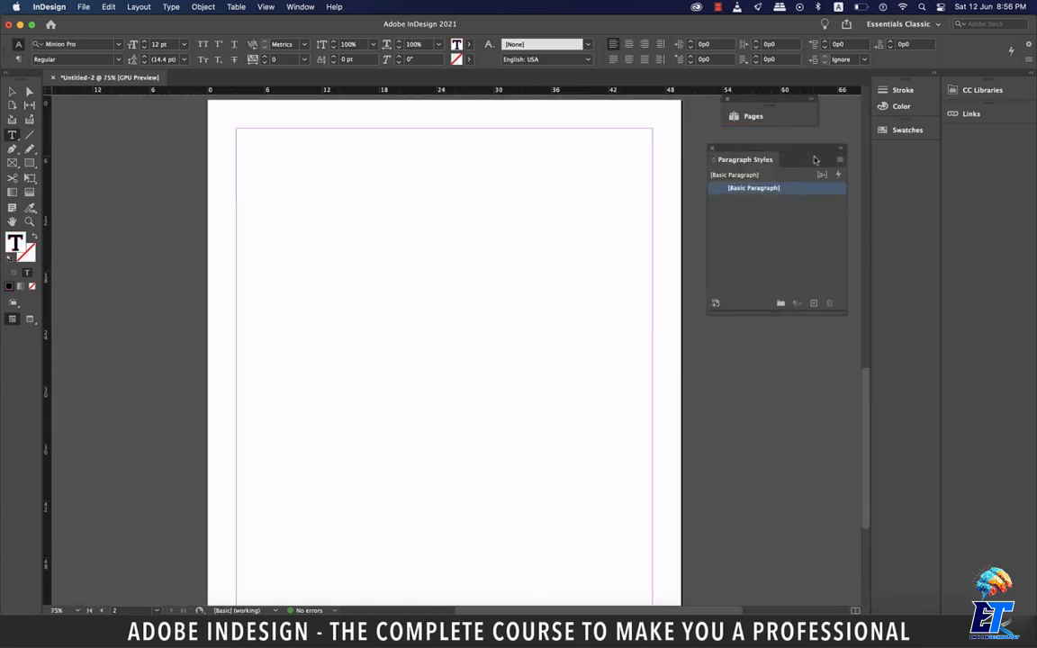
- Show the Character Styles panel and place it directly below the Paragraph Styles panel
click(300, 7)
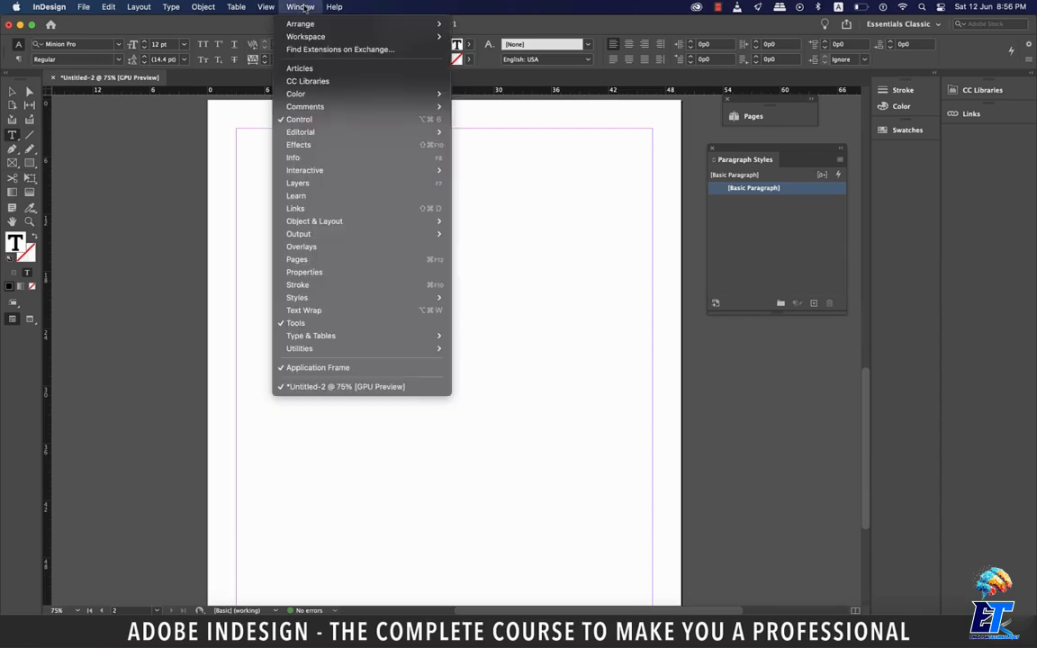
mouse_move(360, 297)
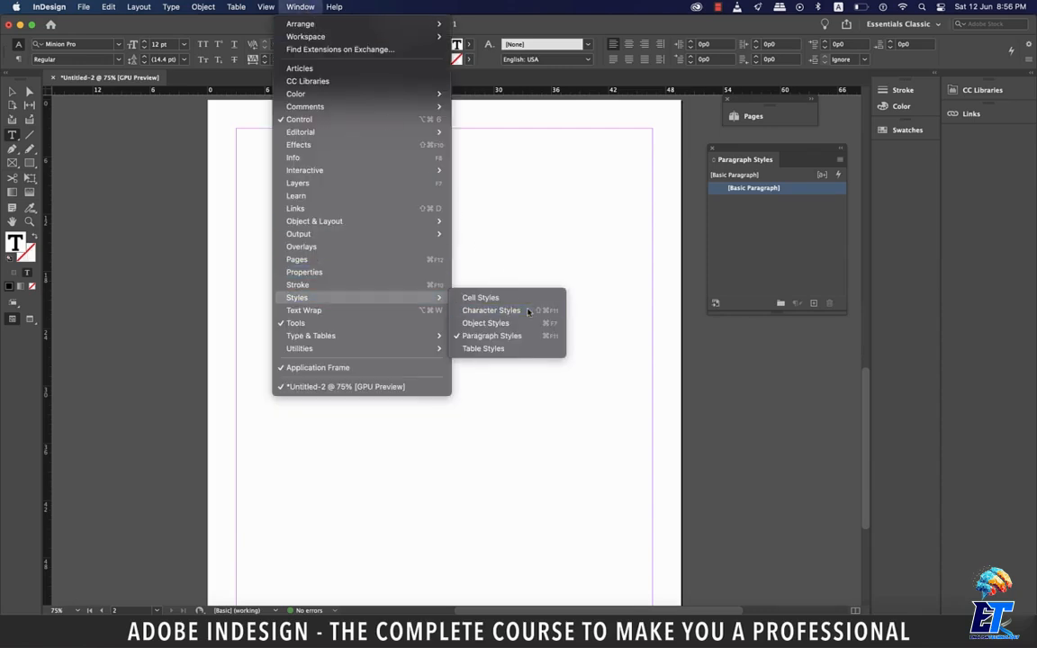
click(527, 312)
drag(680, 315, 814, 410)
click(800, 376)
click(828, 425)
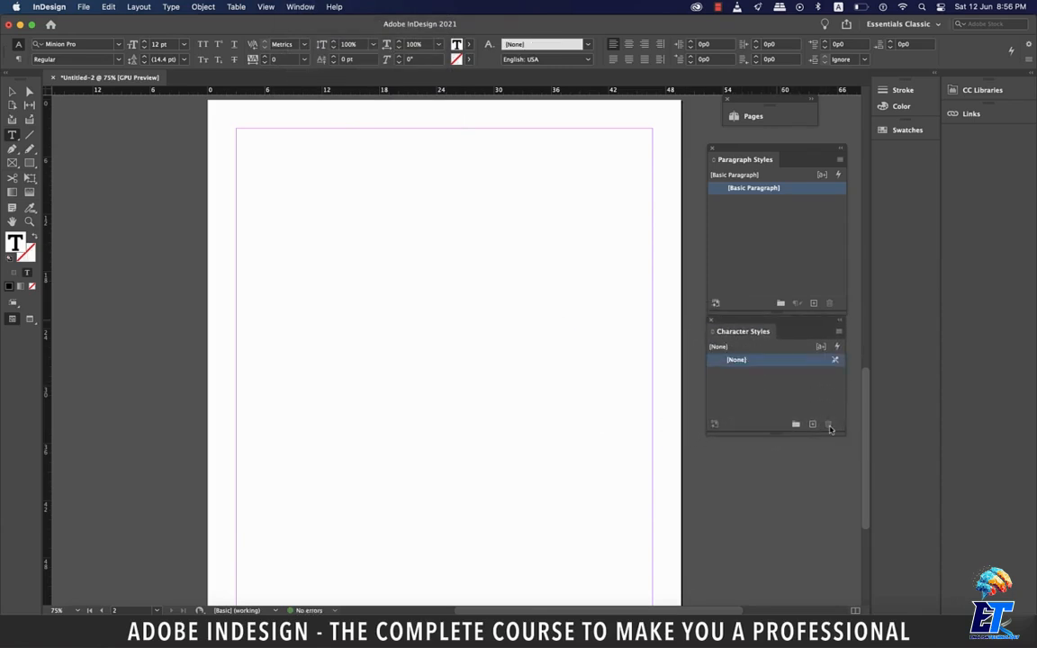
- Draw a text frame from the upper-left margin corner of page 2, half the margin width, and fill it with placeholder text
drag(239, 131, 445, 382)
right_click(349, 161)
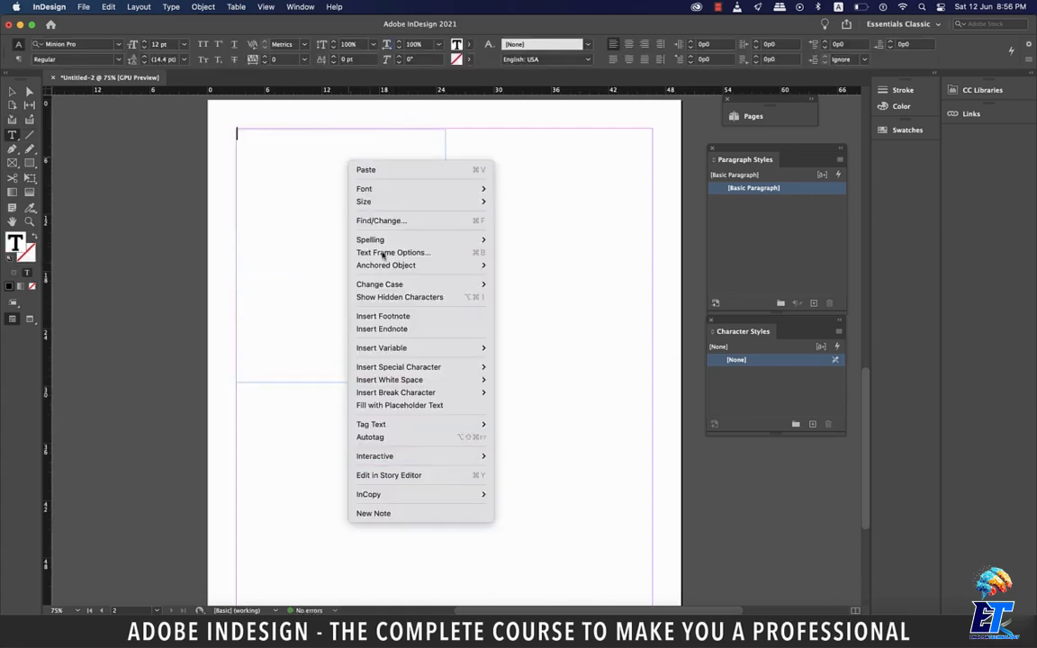
click(423, 406)
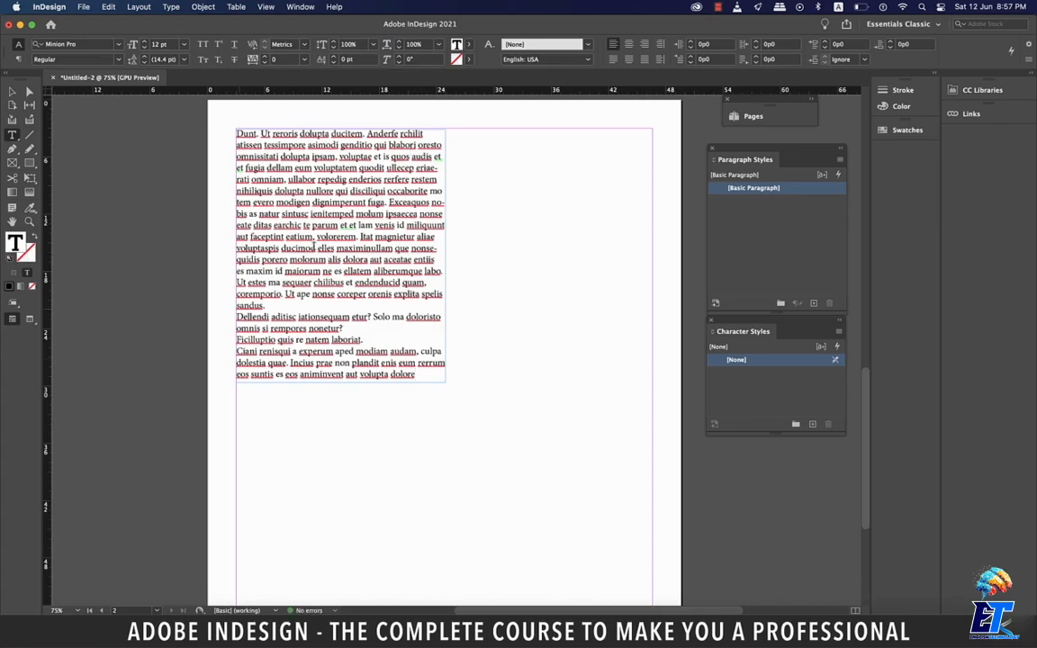
- Delete all placeholder text after the first paragraph and view the page at 100%
shift+click(236, 317)
key(BackSpace)
key(super+a)
key(super+1)
click(332, 252)
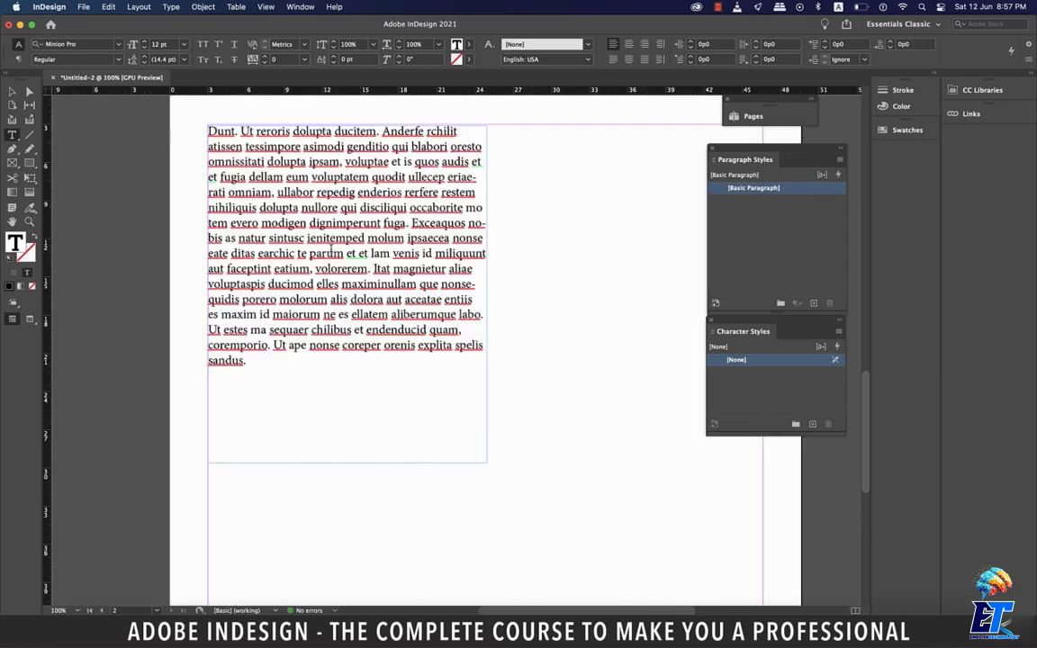
- Select the word "parum", create a new paragraph style and apply it to the paragraph
double_click(332, 253)
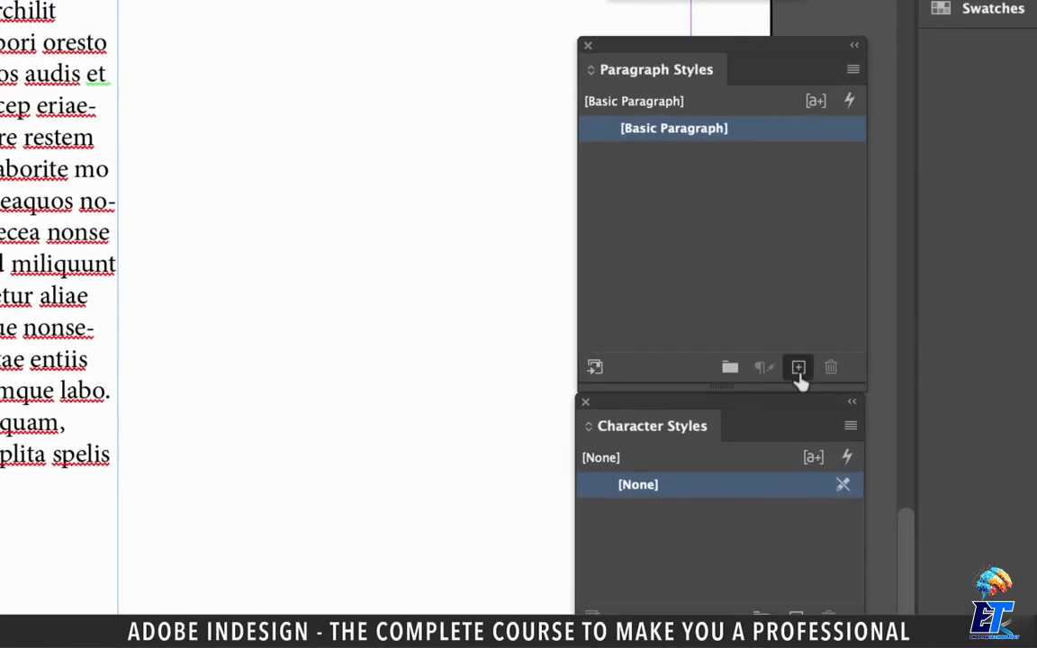
click(813, 303)
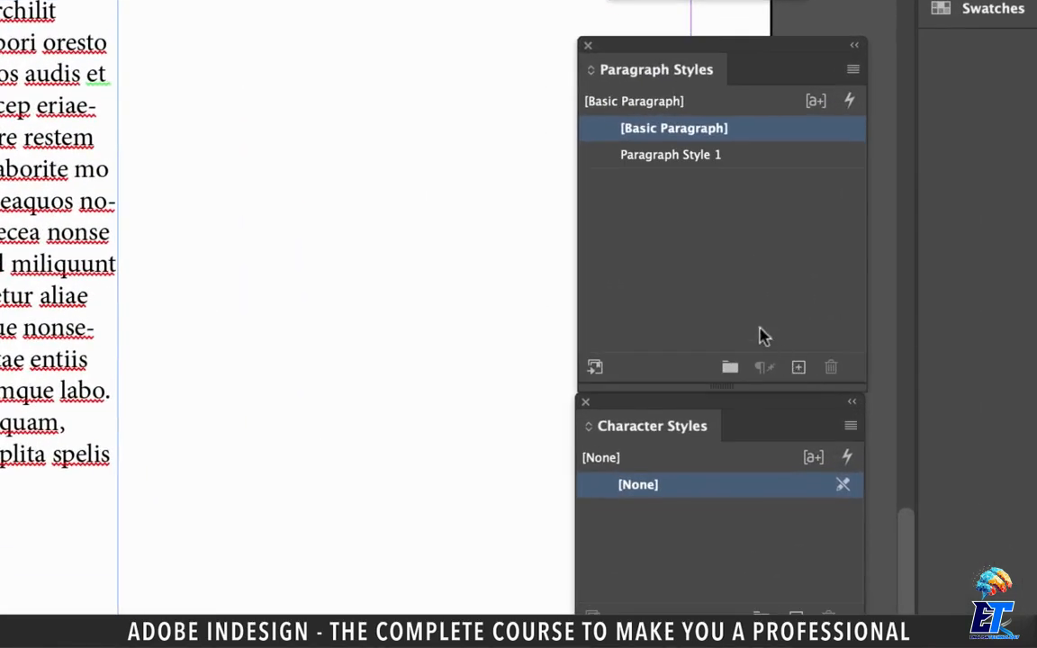
click(609, 158)
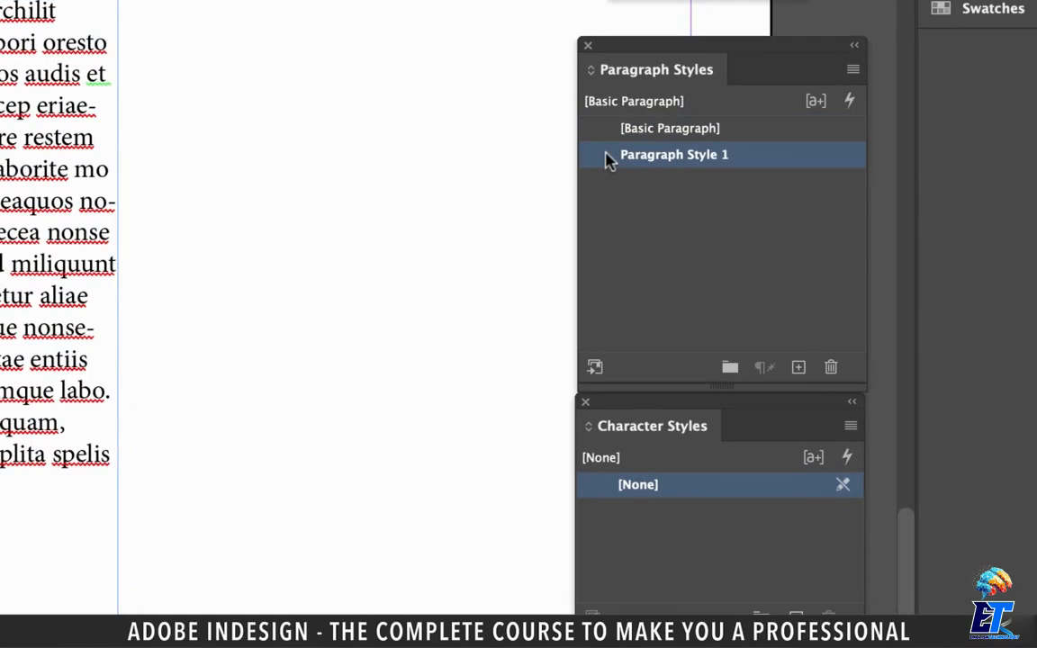
- Set the new paragraph style's basic character formats to Museo Sans, style 700, size 24 pt
double_click(608, 157)
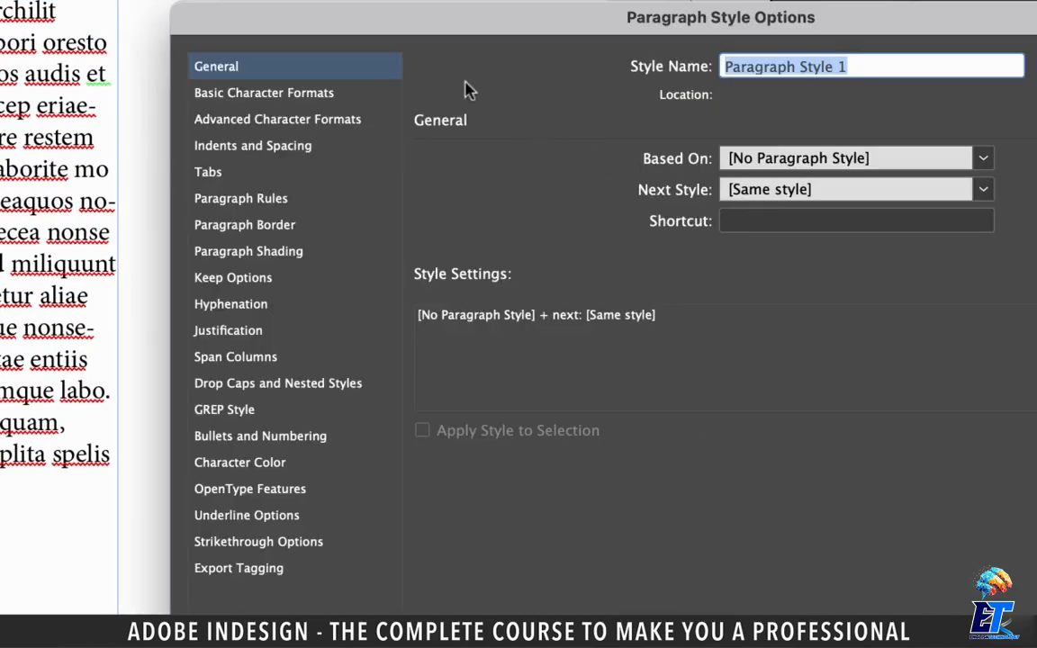
click(264, 93)
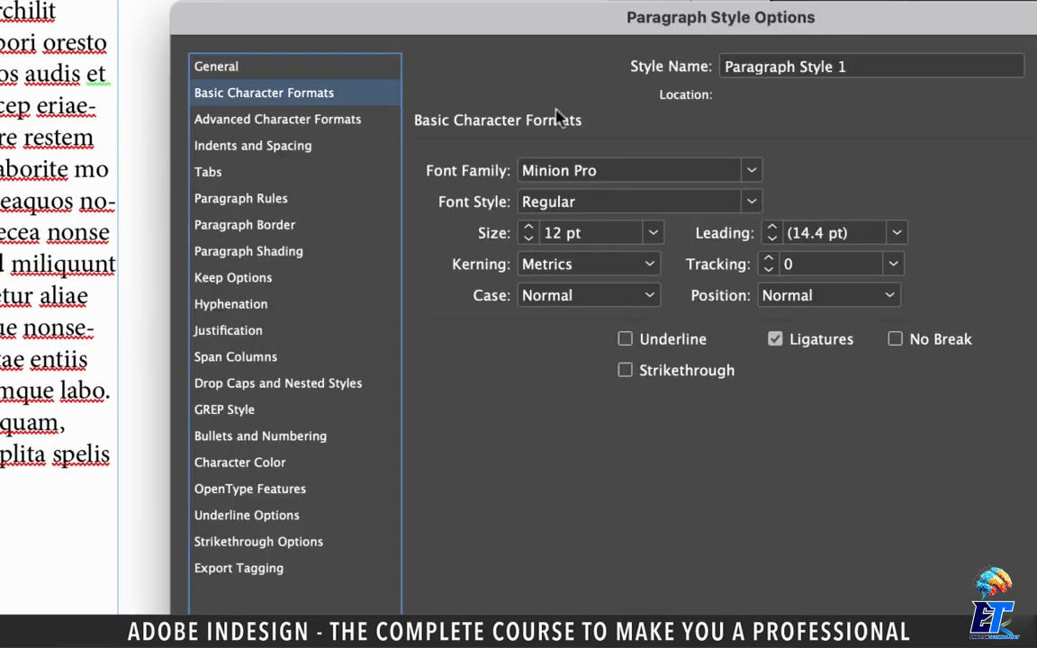
click(751, 170)
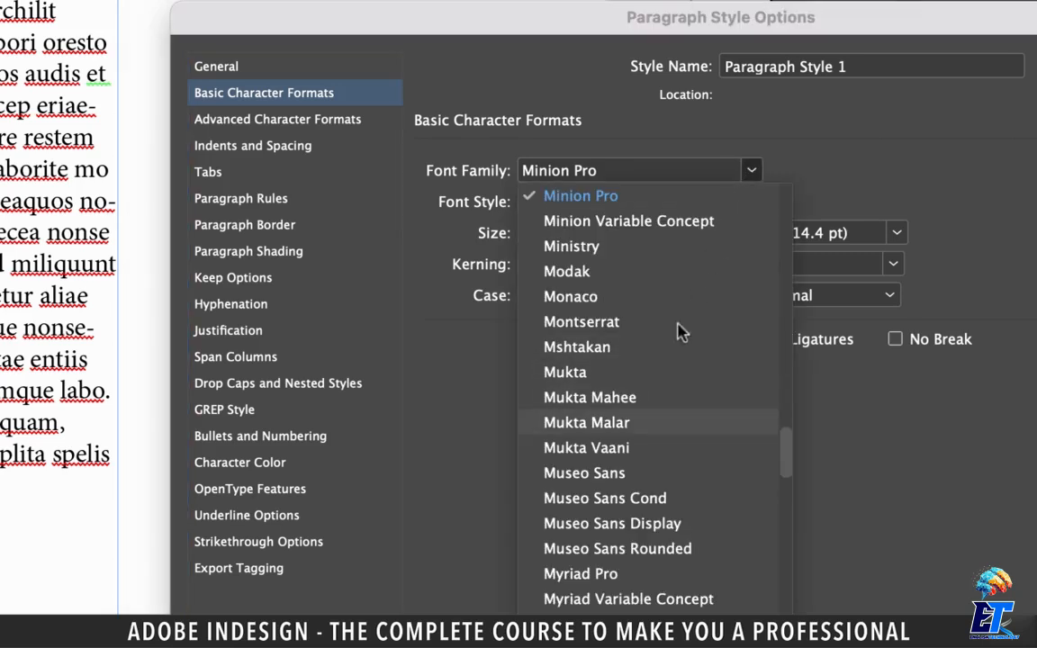
click(608, 473)
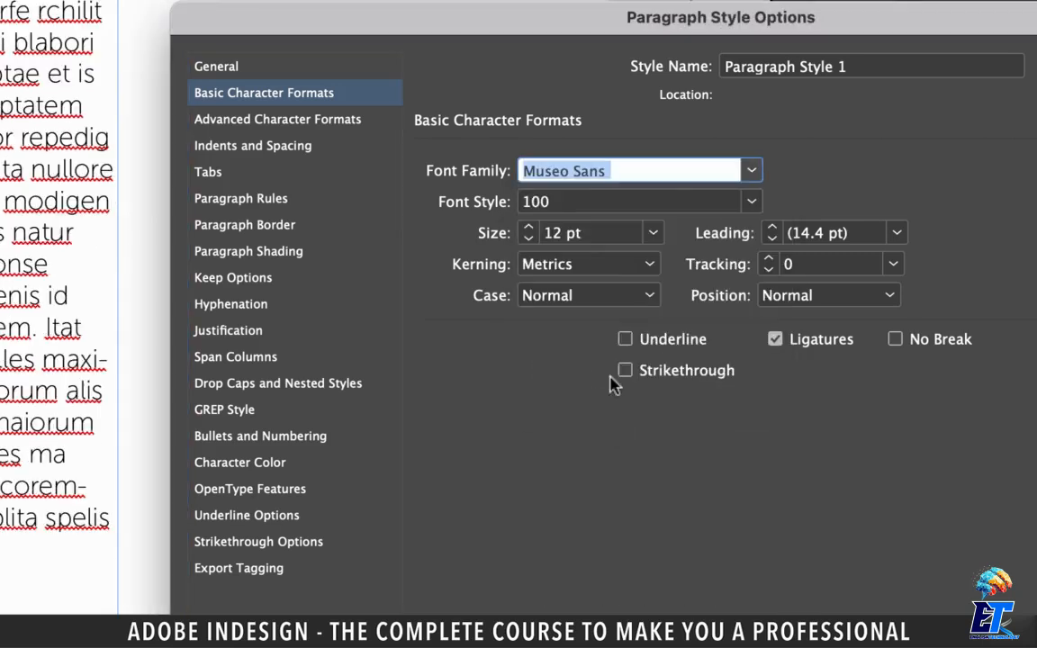
click(615, 213)
click(558, 378)
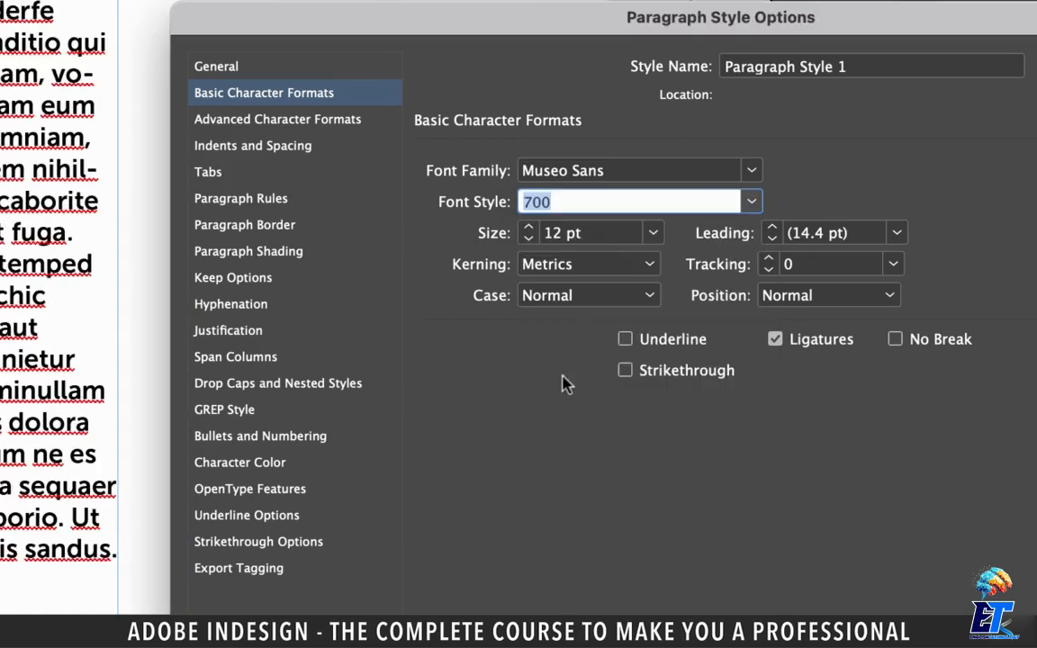
click(653, 232)
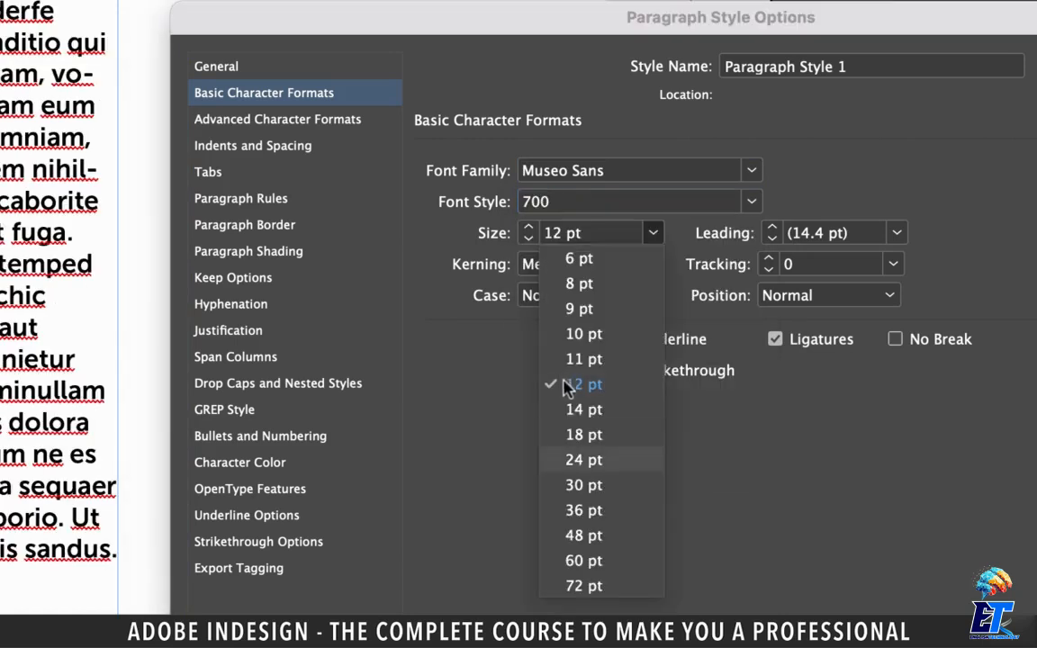
click(578, 460)
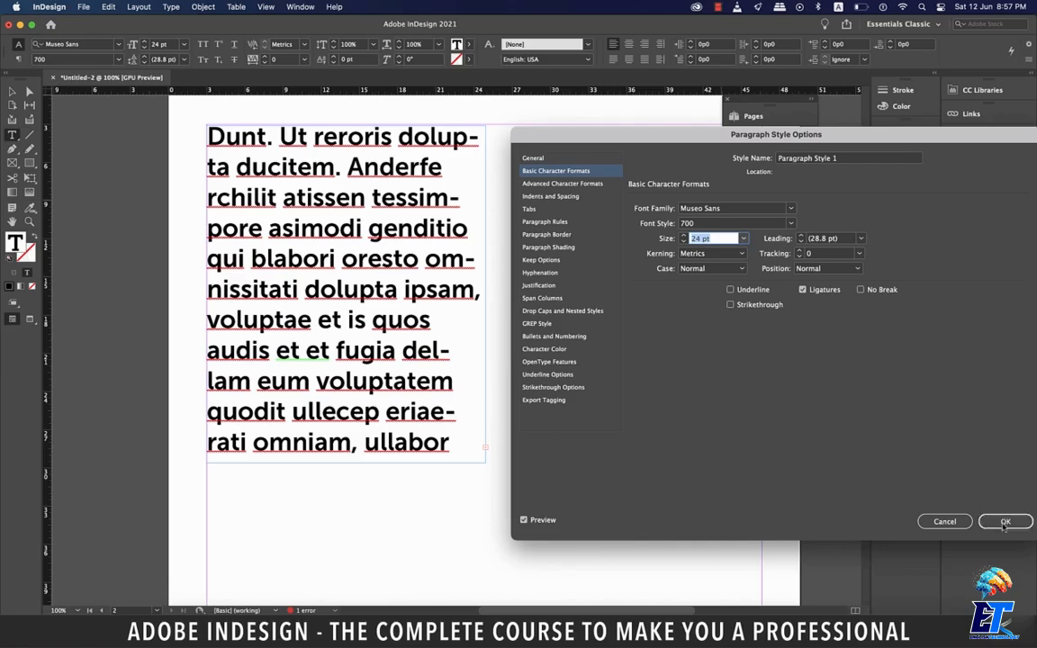
click(983, 521)
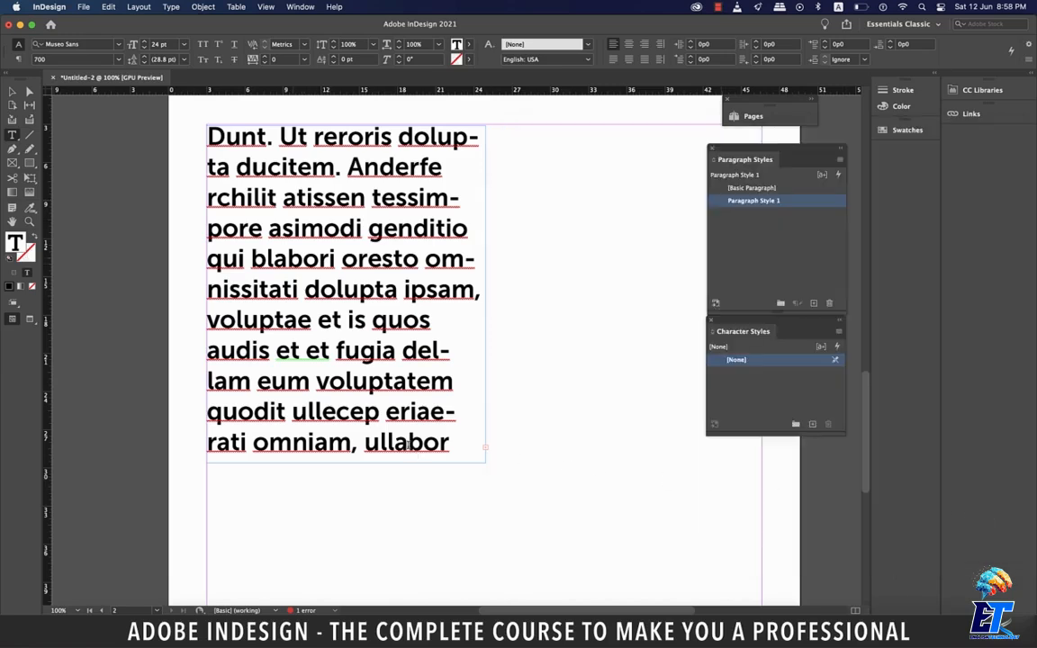
- Undo the last formatting change to the paragraph style
scroll(397, 426, right, 3)
key(super+z)
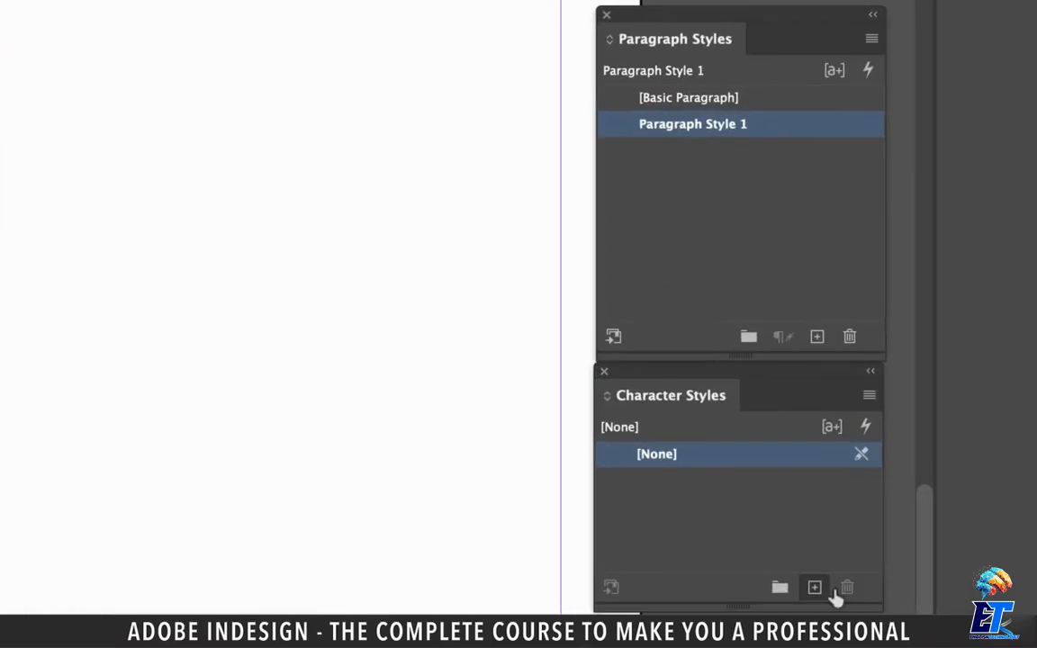
- Create a new character style and open its basic character format options
click(813, 424)
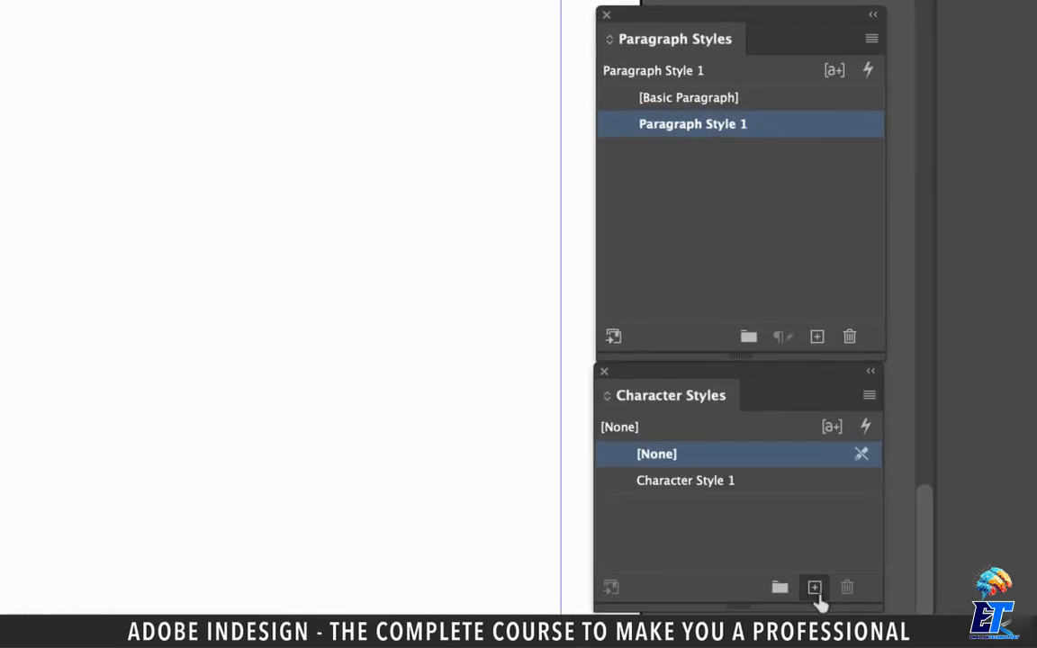
double_click(620, 484)
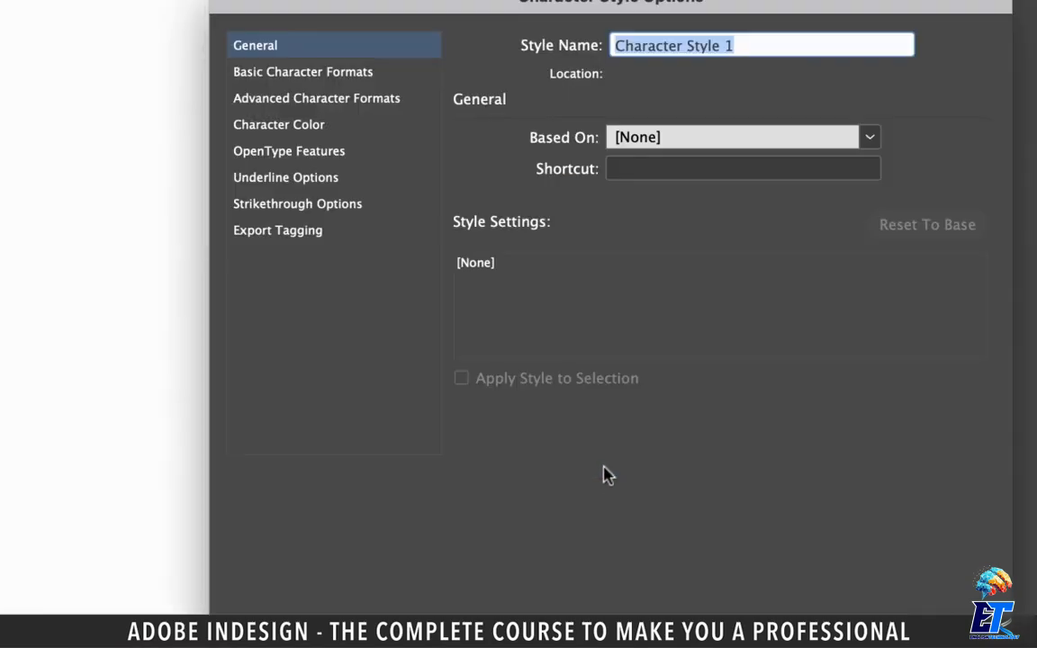
click(301, 76)
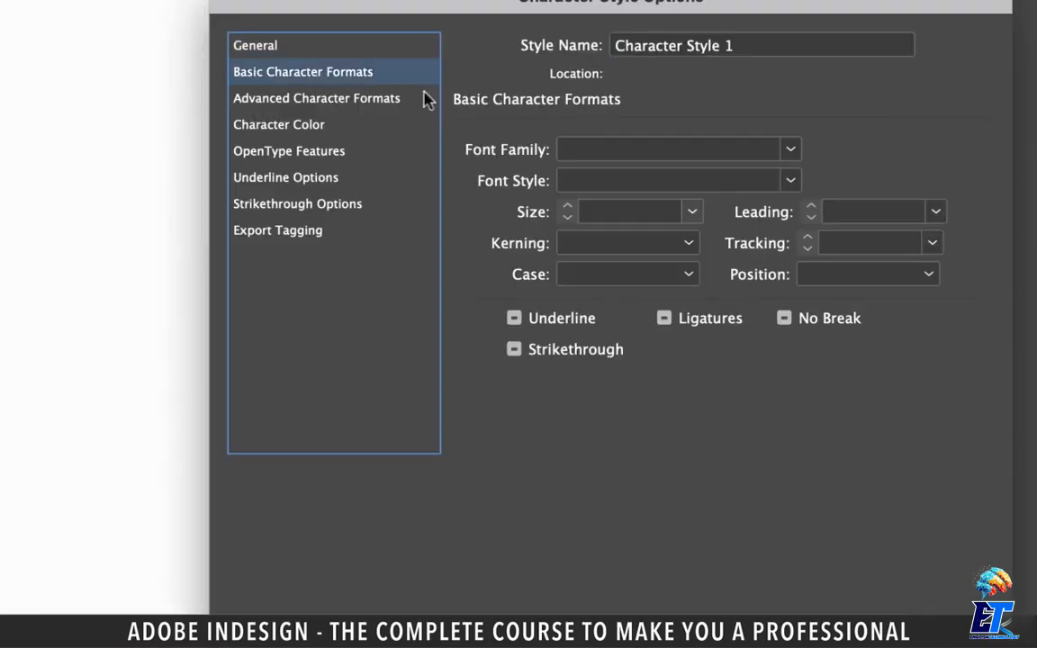
- Set the new character style's basic formats to Museo Sans Cond, style 900, size 30 pt, and save it
click(774, 149)
scroll(688, 364, down, 15)
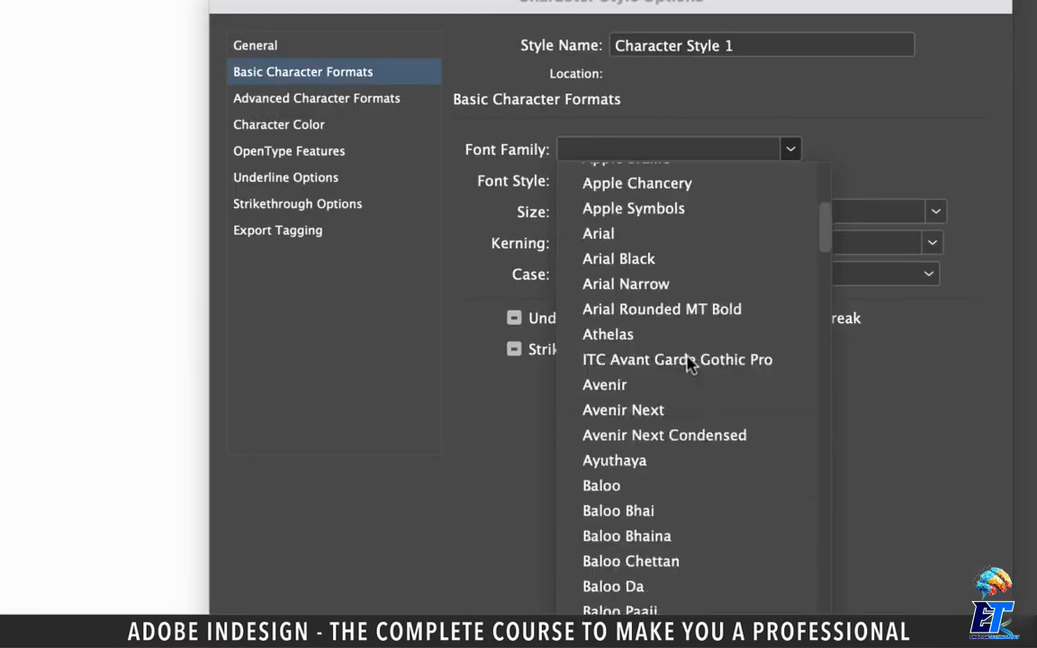
click(645, 412)
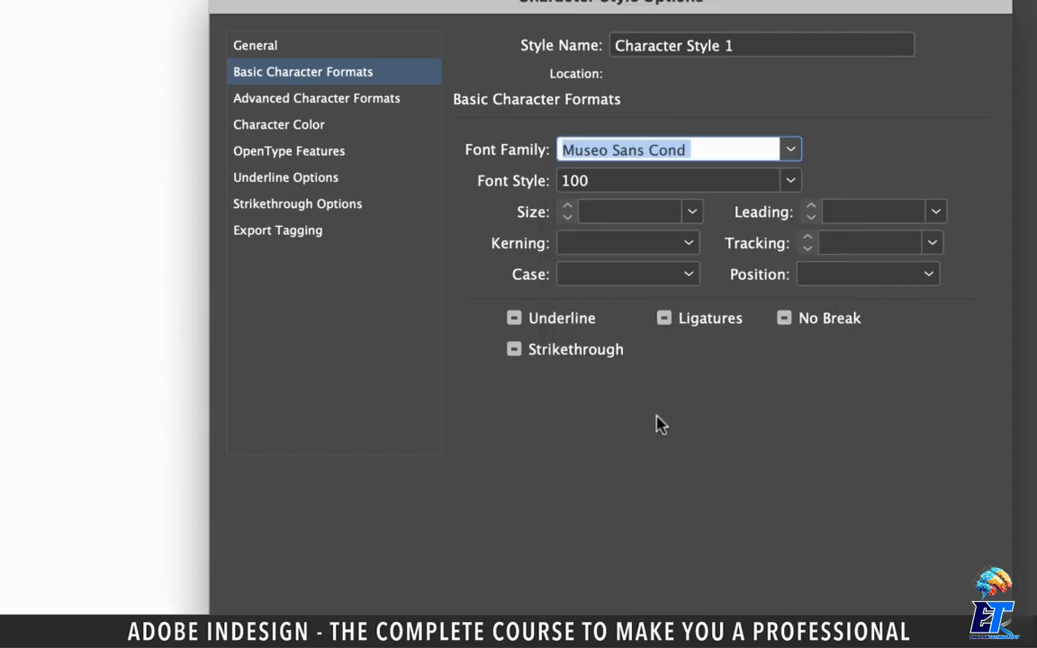
click(790, 180)
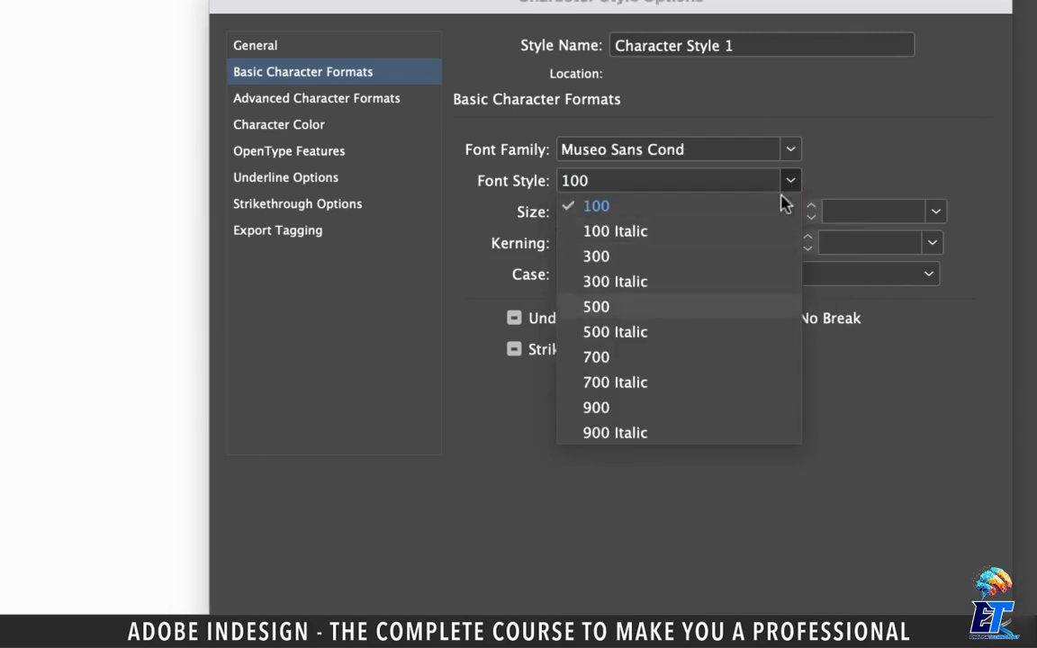
click(628, 408)
click(691, 213)
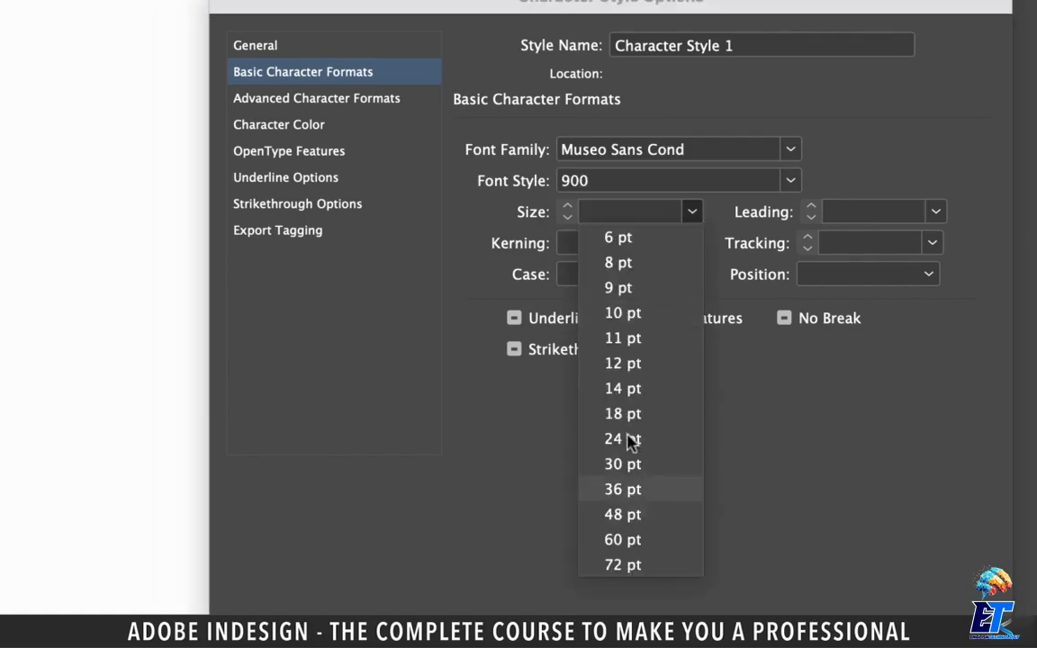
click(630, 463)
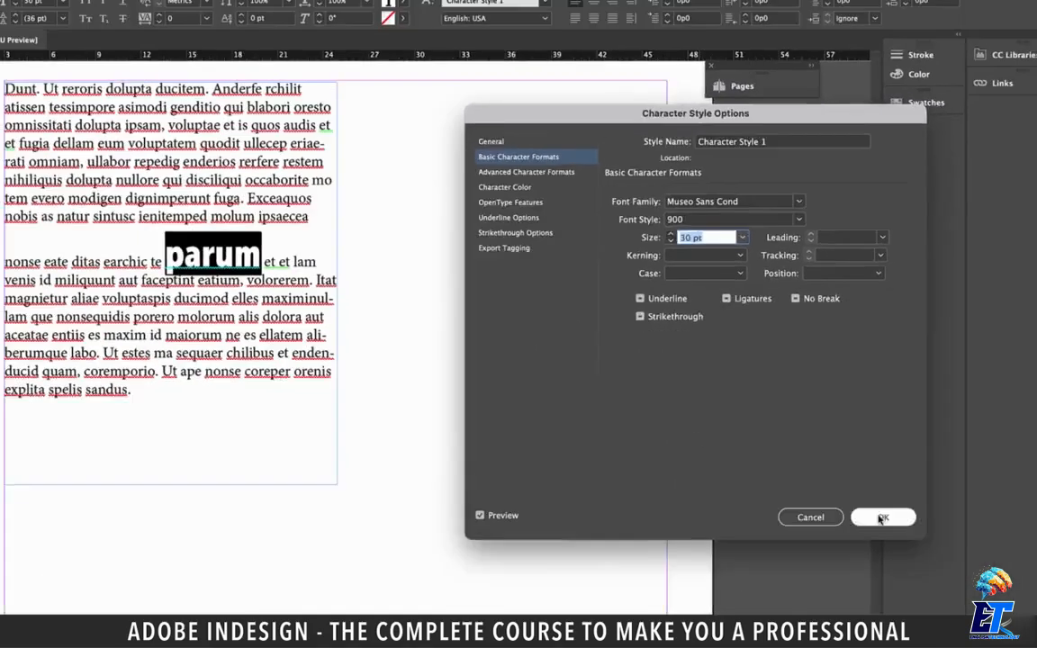
click(881, 518)
click(631, 430)
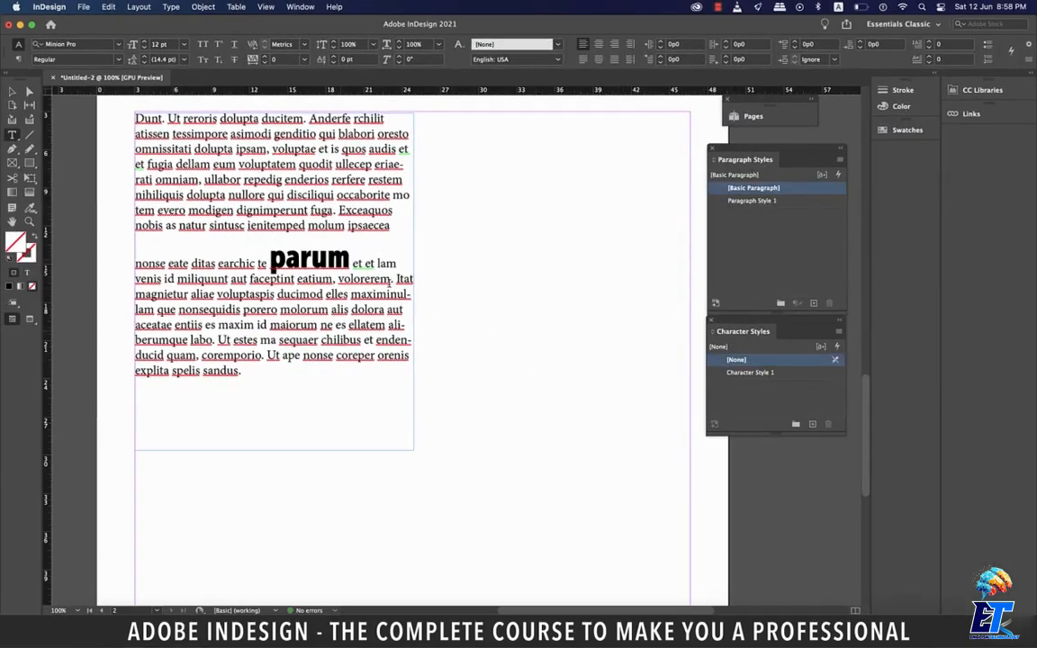
- Select the word "parum" and the "E" of "Exceaquos" in turn to compare their applied styles
drag(350, 258, 270, 258)
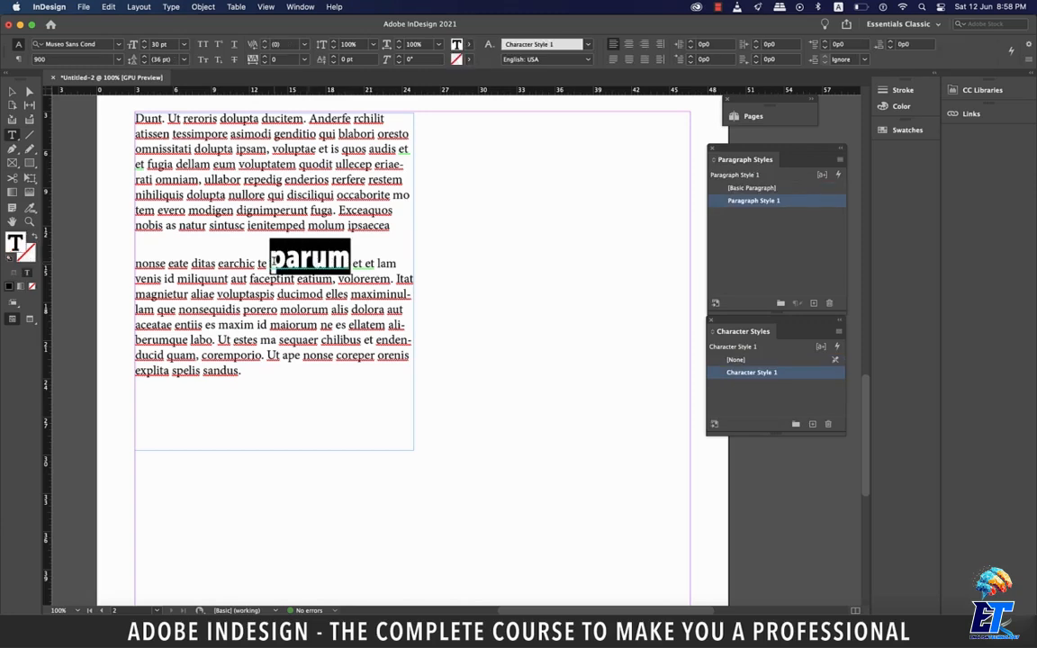
click(341, 211)
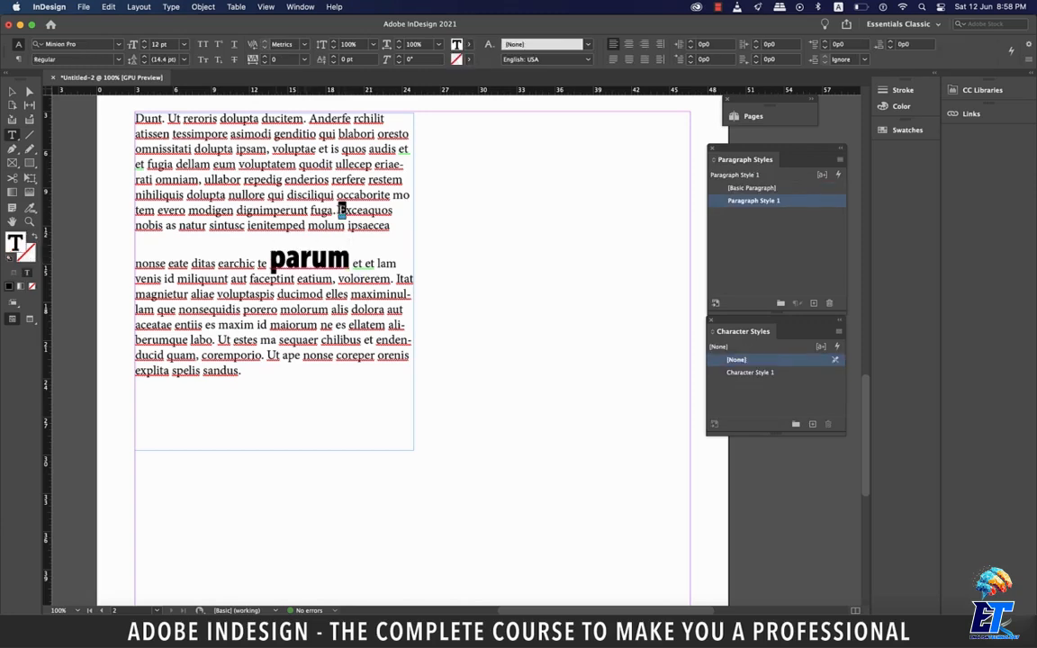
click(301, 279)
- Create another character style from the "U" of "Ut ape" in the last sentence, with font Abril Titling and size 12 pt
key(super+equal)
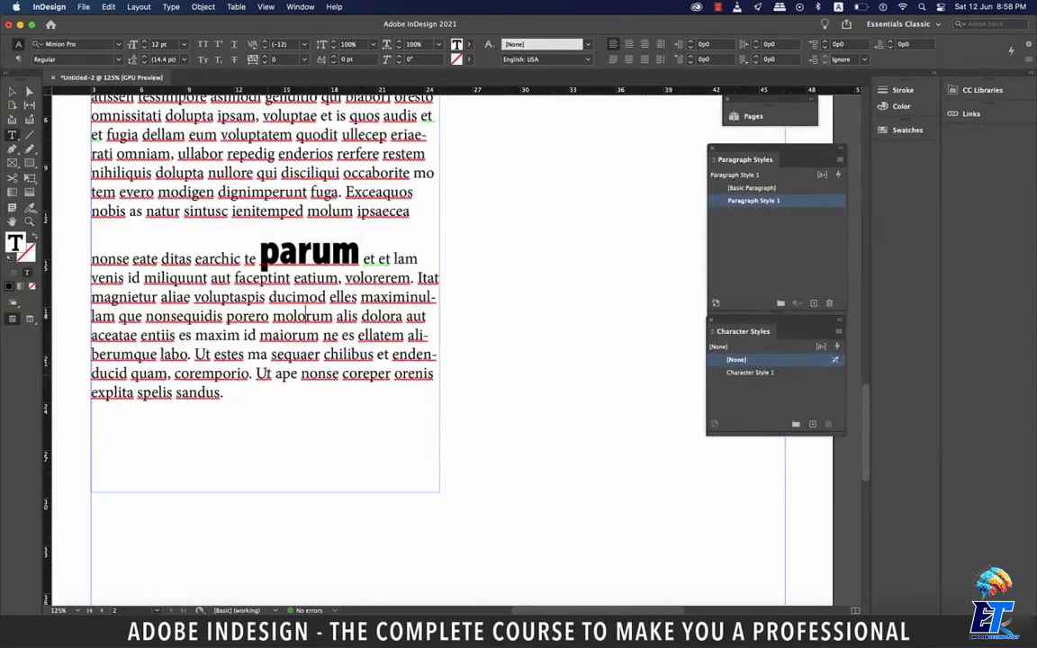
drag(255, 373, 267, 373)
double_click(812, 426)
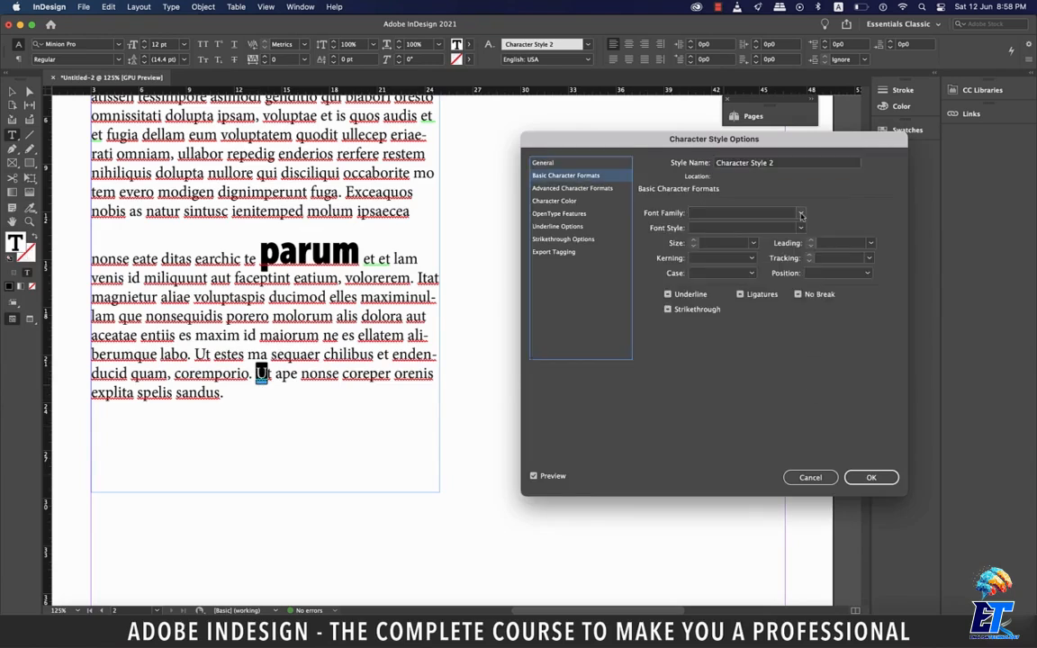
click(801, 216)
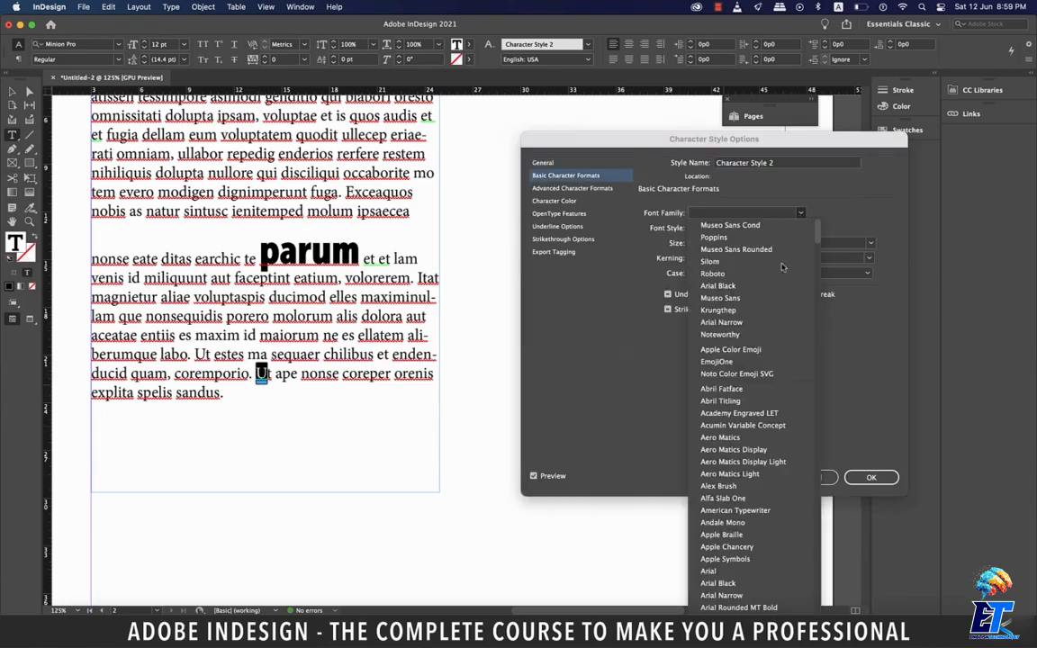
click(731, 401)
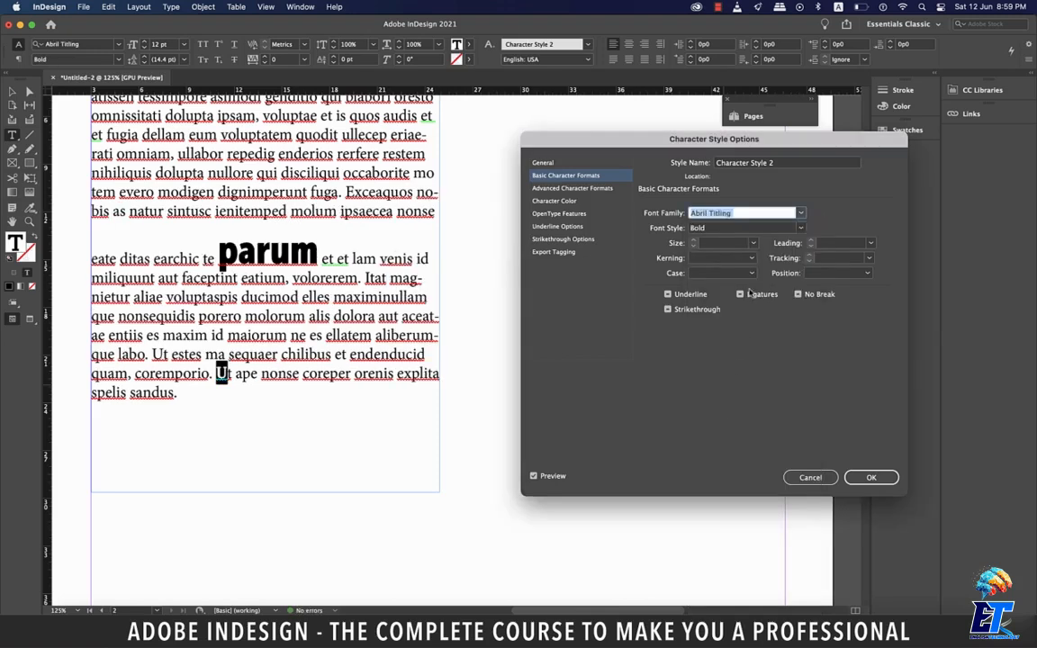
click(754, 244)
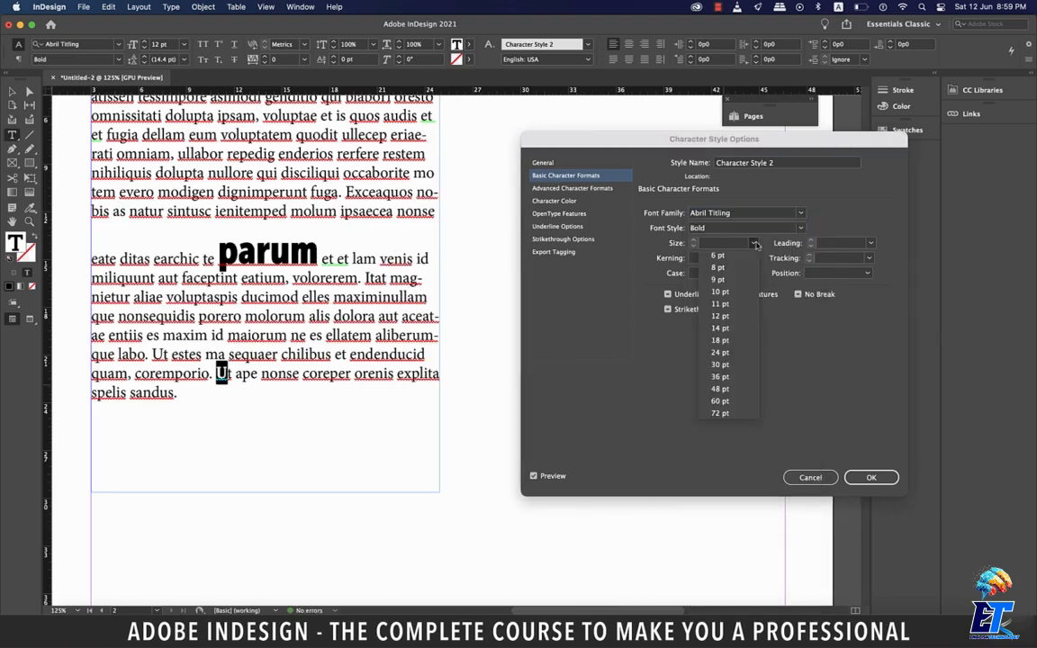
click(731, 320)
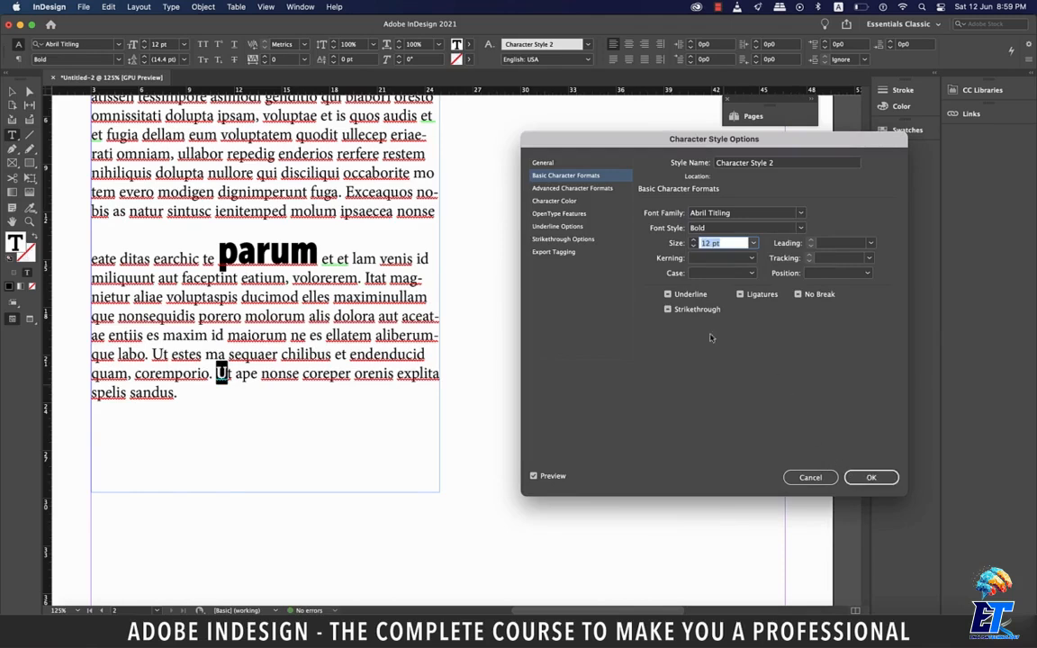
- Review the new character style's option categories from Advanced Character Formats through Export Tagging and save the style
click(566, 190)
click(553, 200)
click(559, 213)
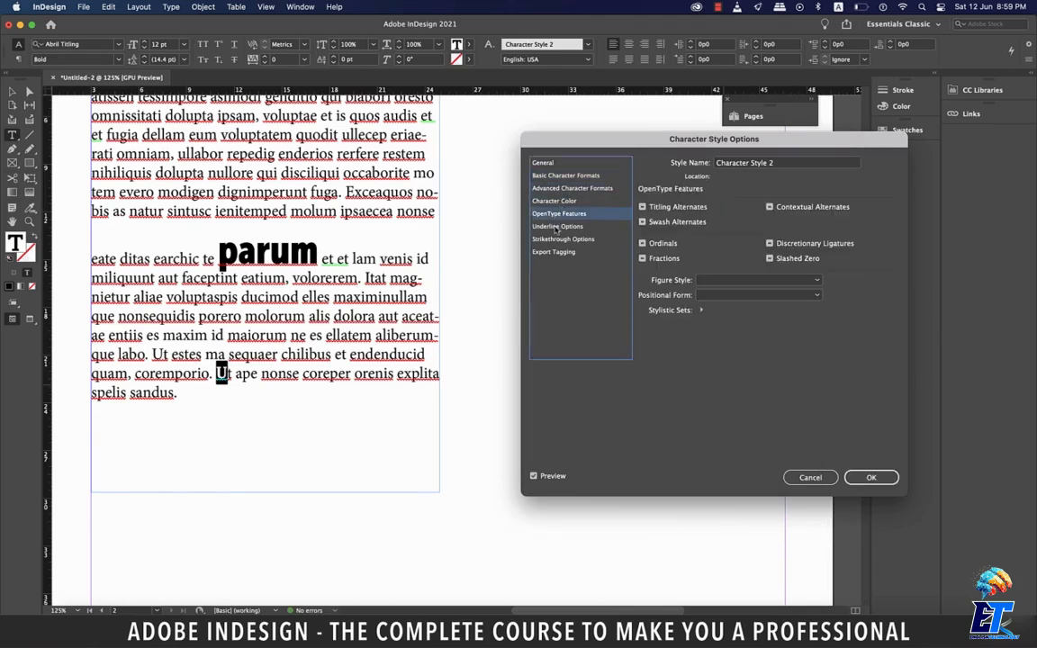
click(558, 227)
click(563, 239)
click(554, 251)
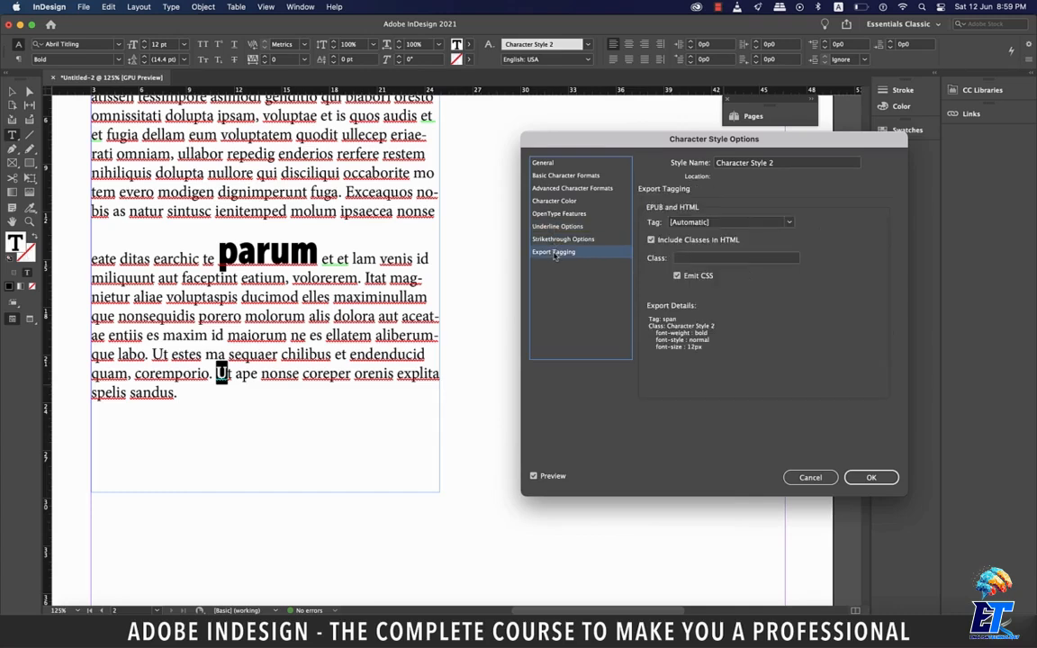
click(871, 478)
- Examine Paragraph Style 1's paragraph-only options, including justification, hyphenation, keep options, span columns, drop caps and bullets, and close them without changes
double_click(755, 200)
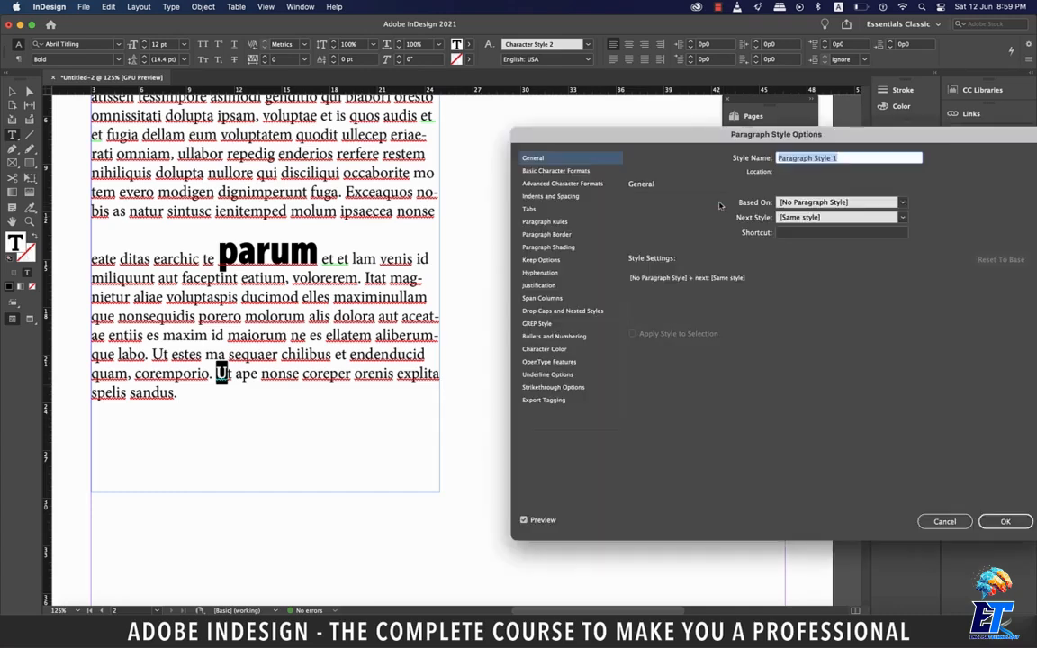
click(542, 286)
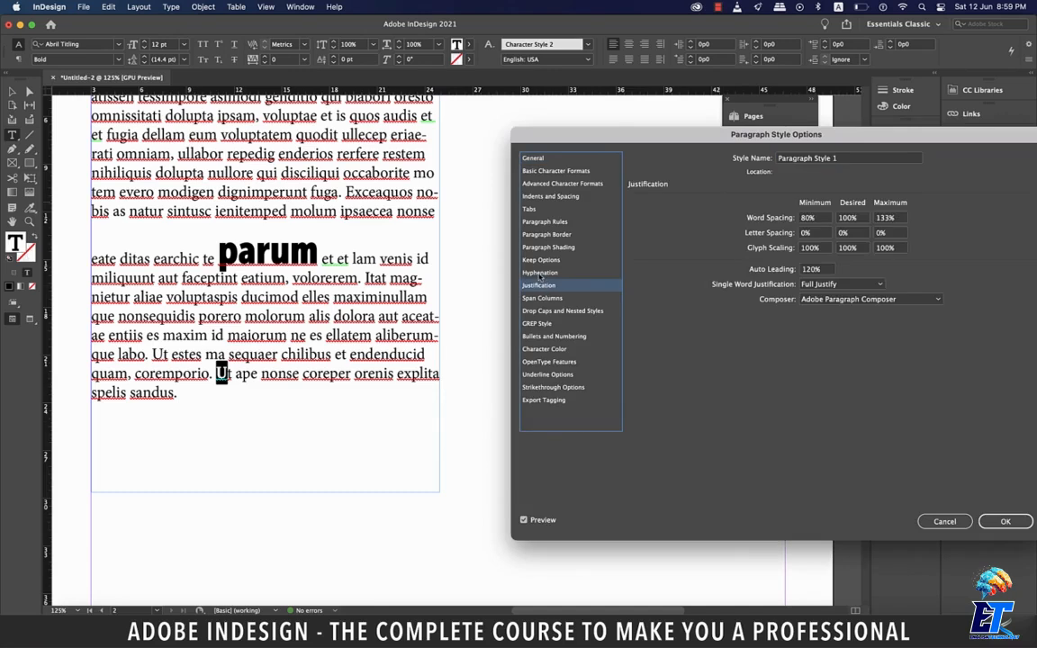
click(541, 273)
click(541, 260)
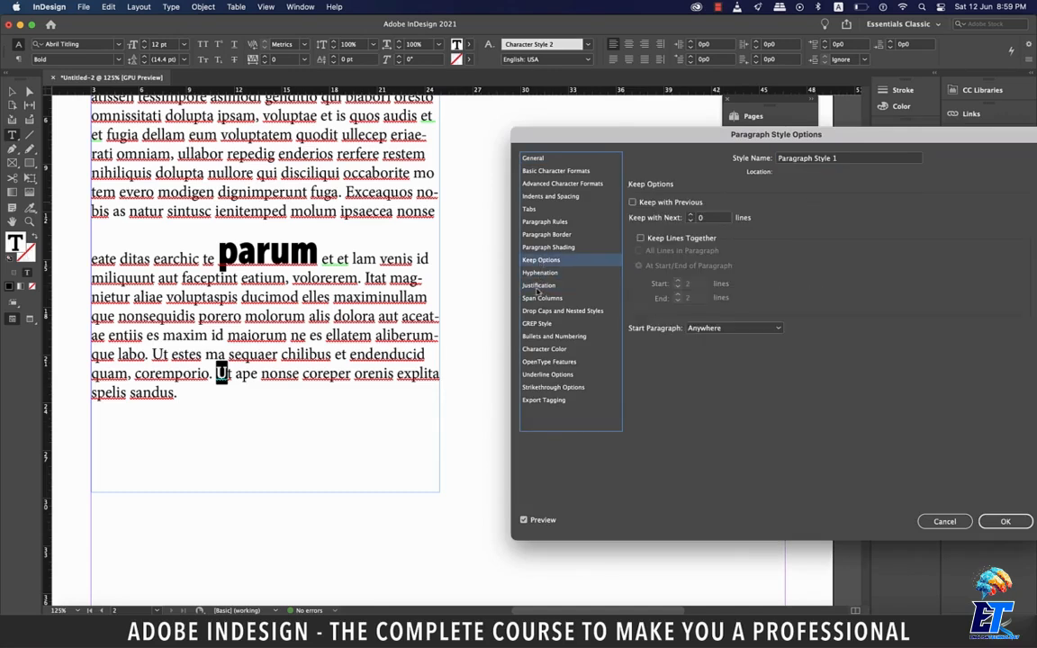
click(542, 298)
click(543, 311)
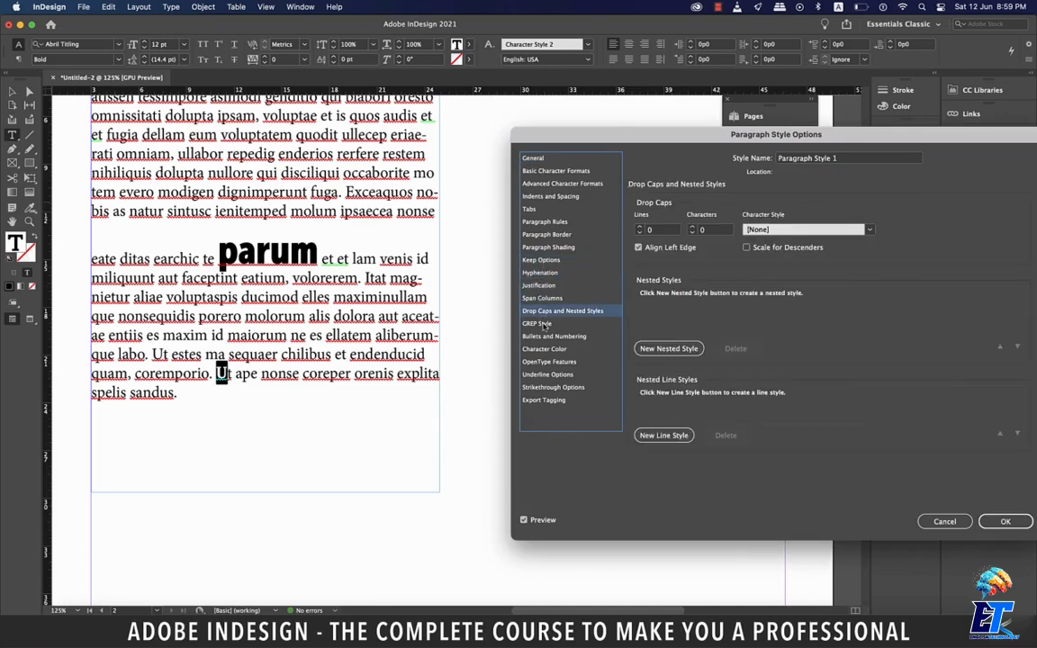
click(546, 335)
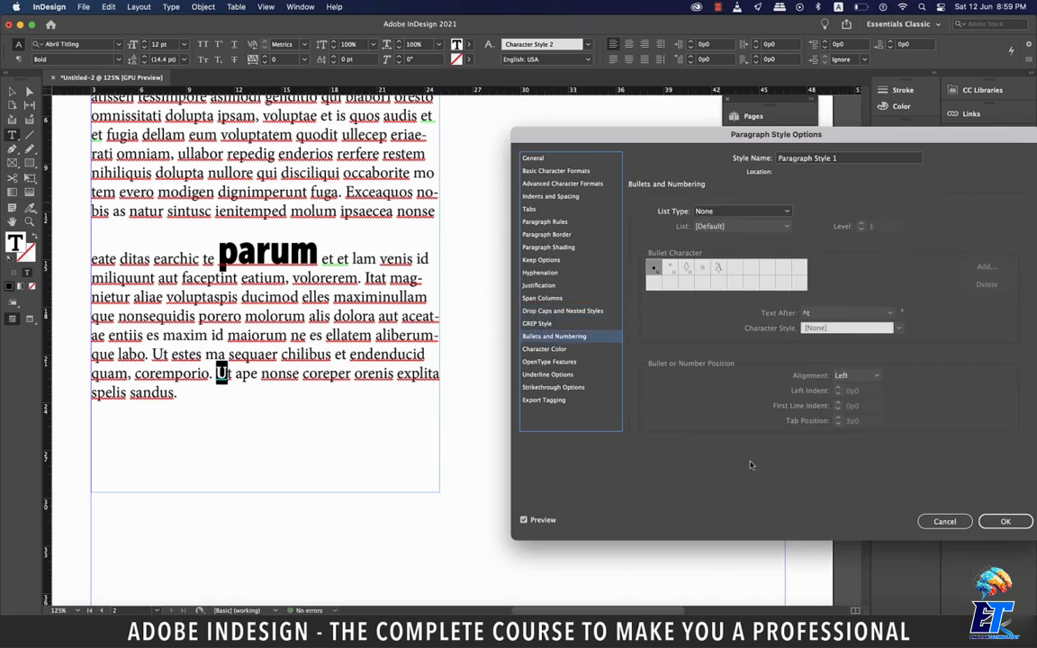
click(942, 521)
scroll(650, 480, up, 3)
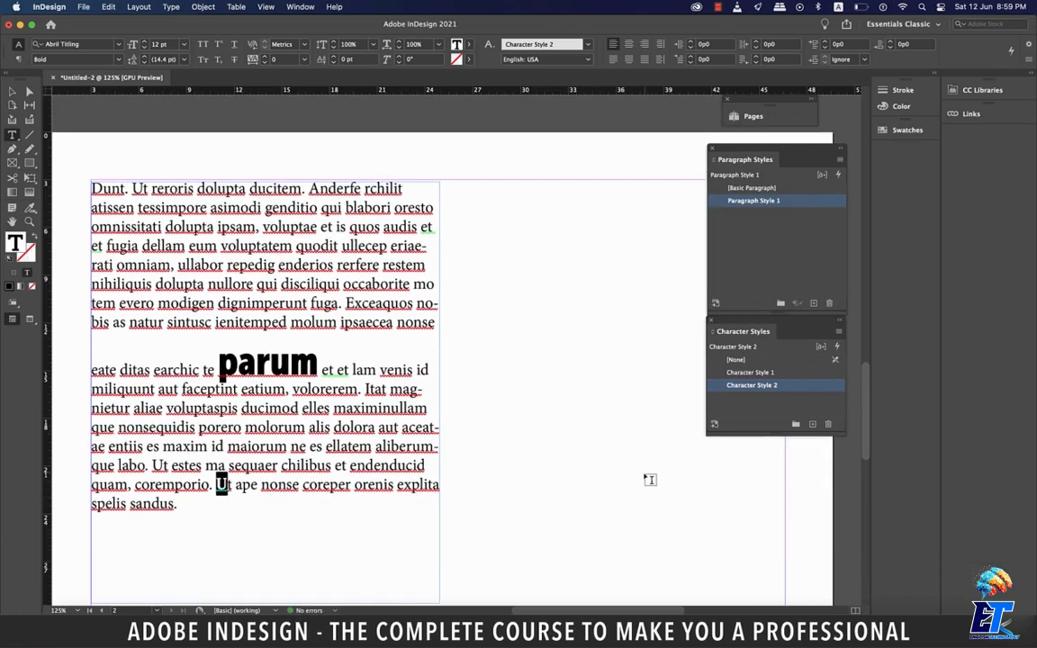